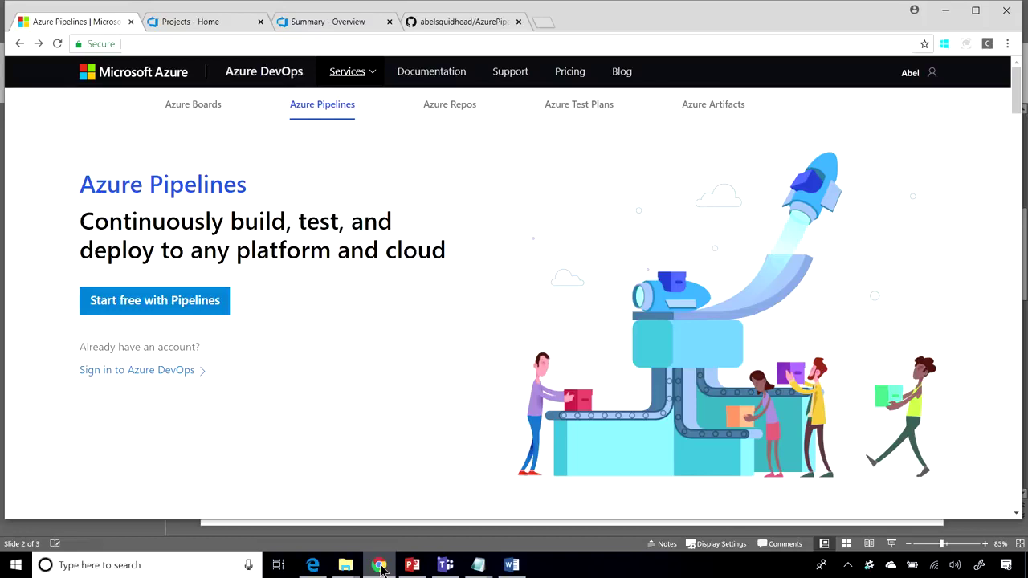
- Create a new project named AzurePipelineDemo1 in the regius organization
left_click(195, 22)
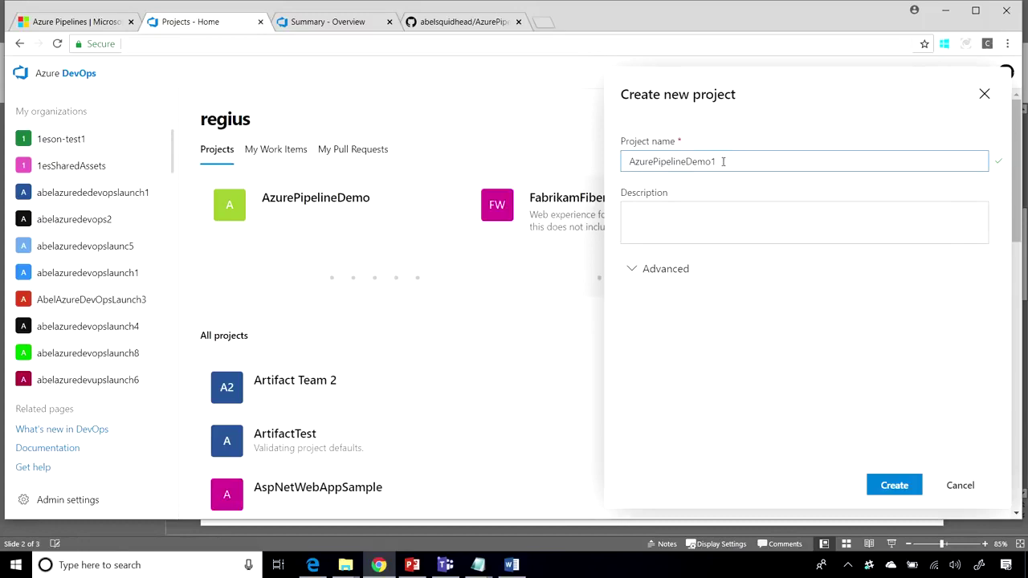
left_click(895, 485)
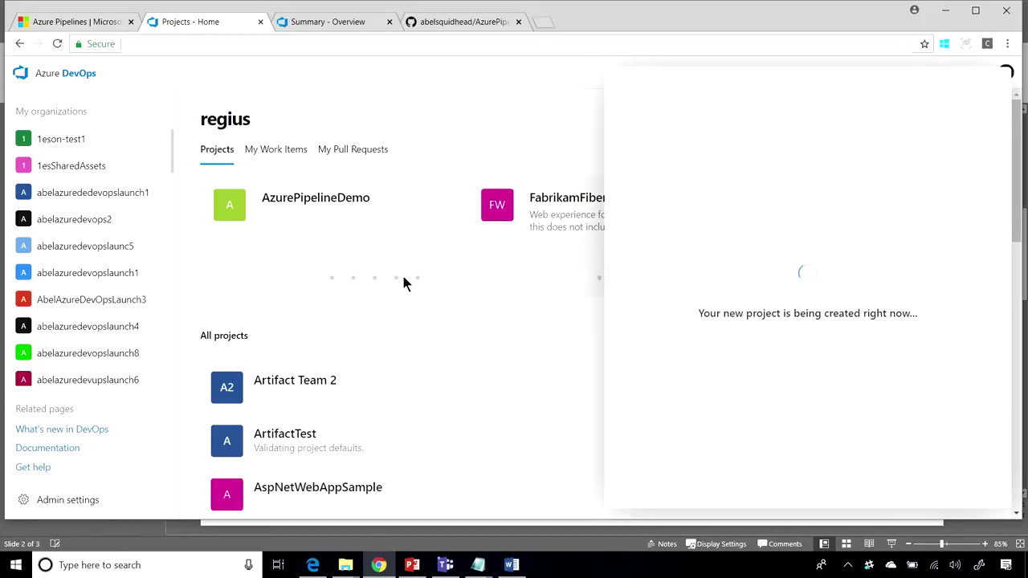
- In the AzurePipelineDemo project, start a new pipeline from the GitHub repository AzurePipelinesLaunchVideo using the ASP.NET template
left_click(314, 29)
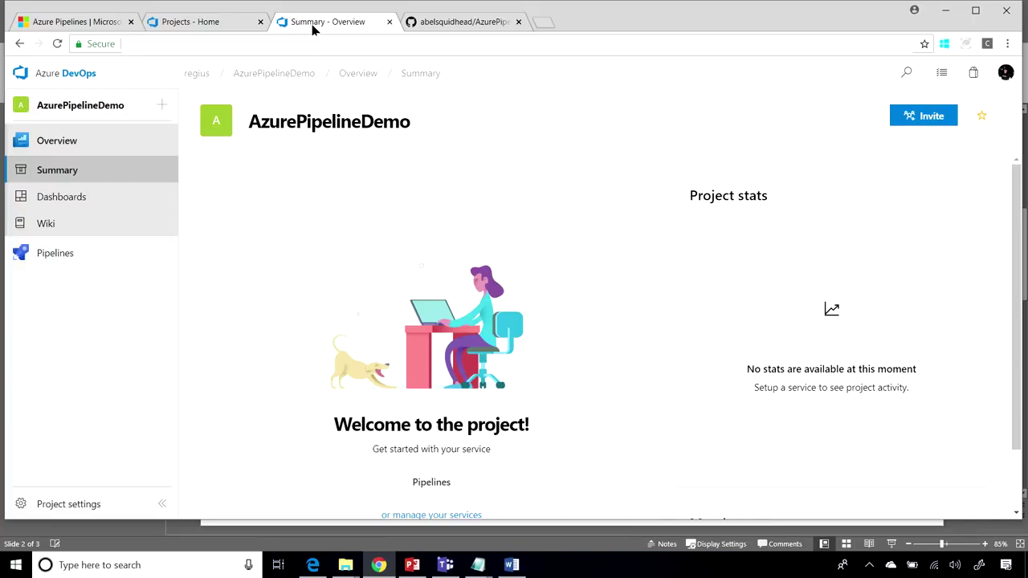
left_click(430, 486)
left_click(595, 393)
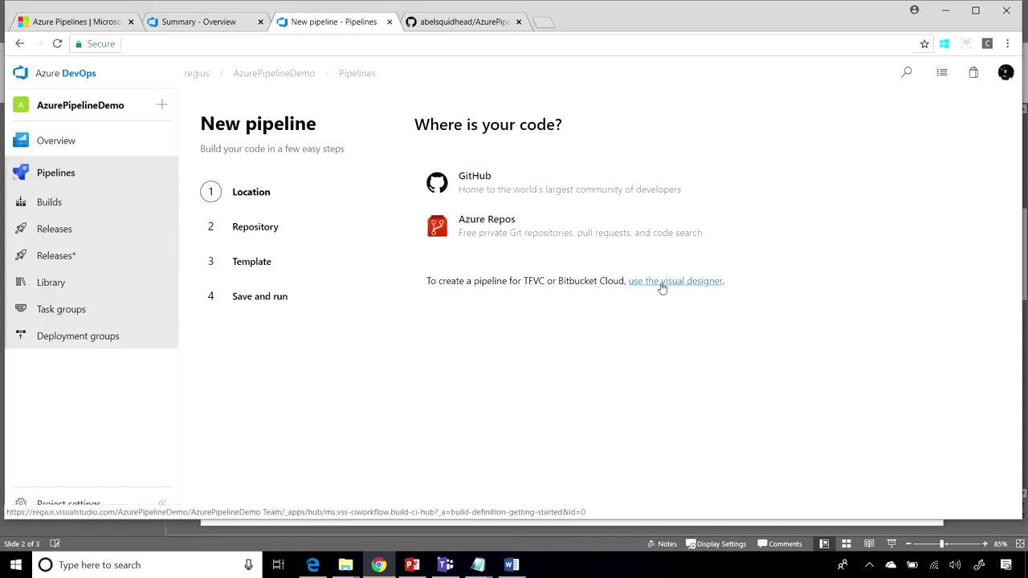
left_click(543, 187)
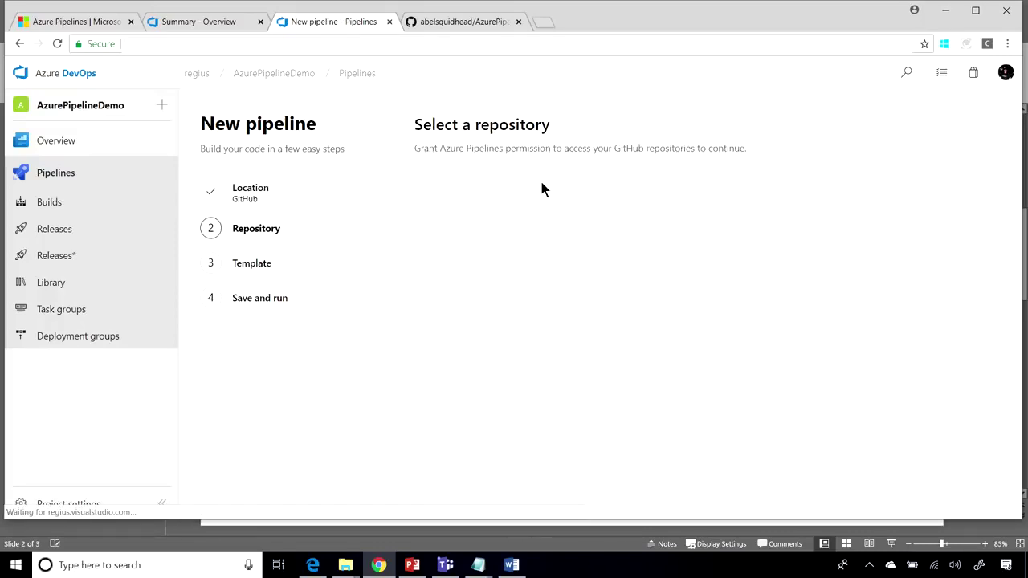
left_click(470, 225)
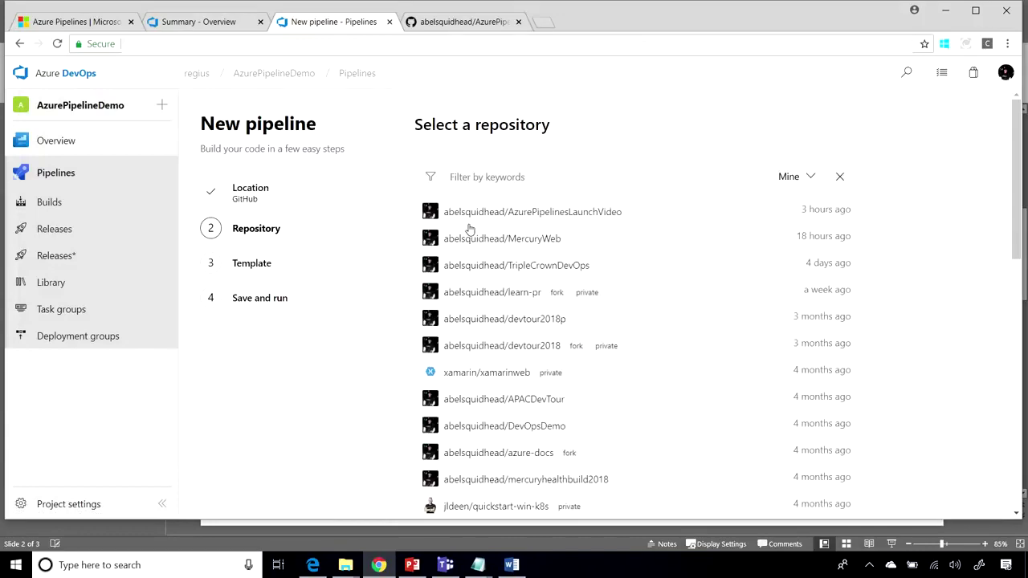
left_click(523, 213)
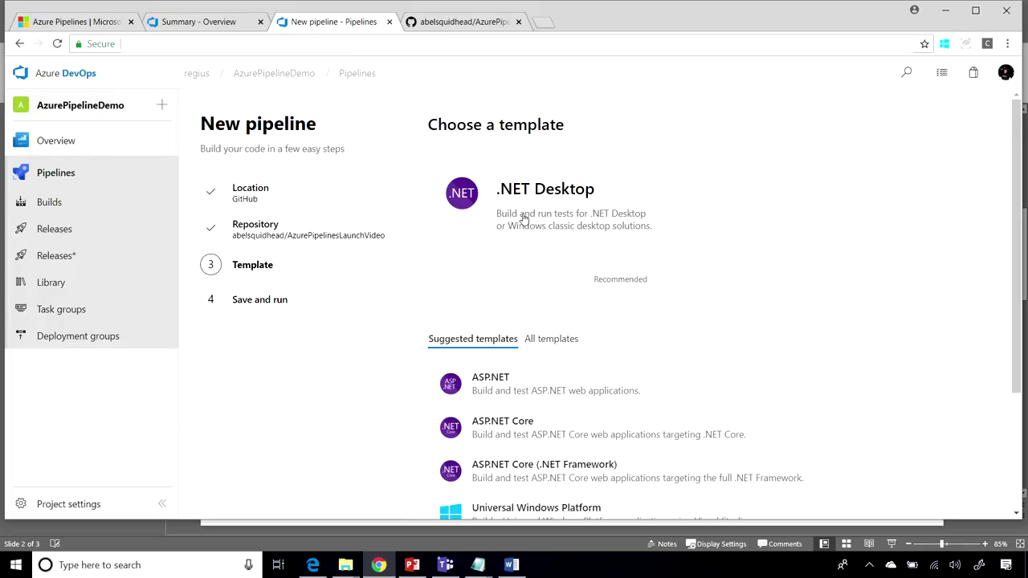
scroll(680, 313, "down", 1)
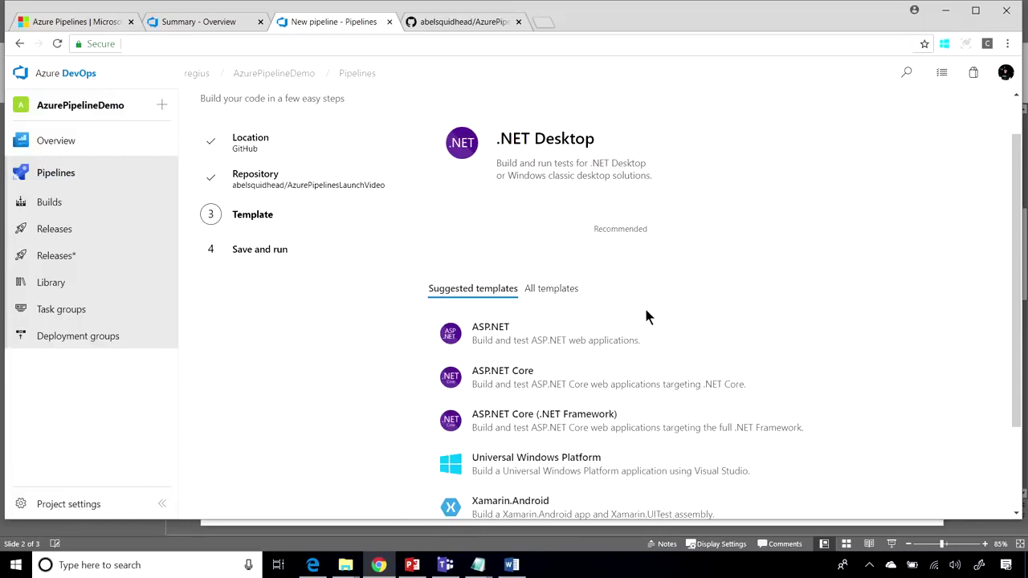
left_click(600, 331)
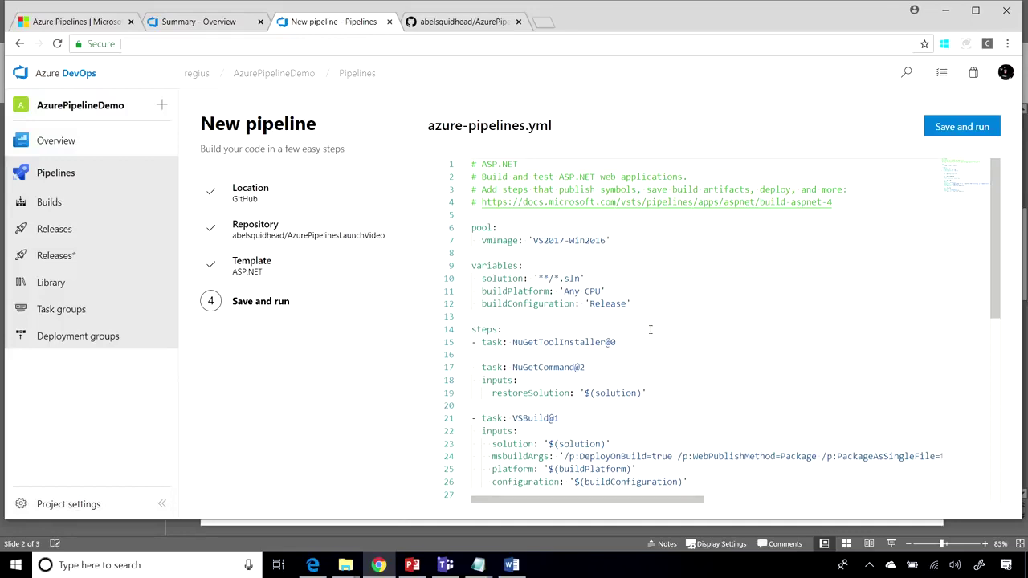
- Append PublishSymbols@1, CopyFiles@1 and PublishBuildArtifacts@1 tasks to the end of azure-pipelines.yml, and save and run it with a direct commit to master
left_click_drag(996, 291, 987, 405)
left_click(710, 305)
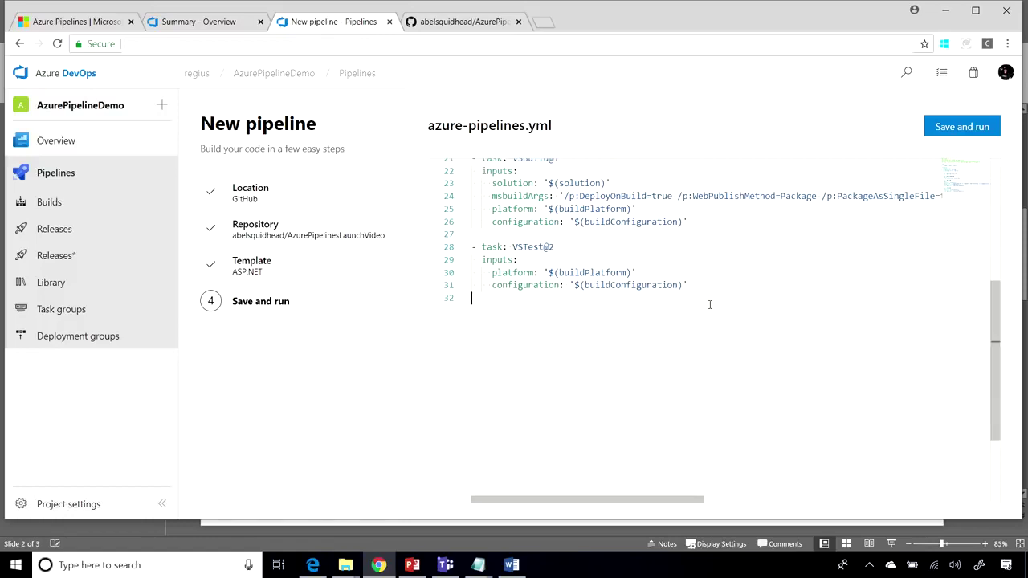
key("Return")
type("- task: PublishSymbols@1   displayName: 'Publish symbols path: '   inputs:     SearchPattern: '**\\bin\\**\\*.pdb'   continueOnError: true  - task: CopyFiles@1   displayName: 'Copy")
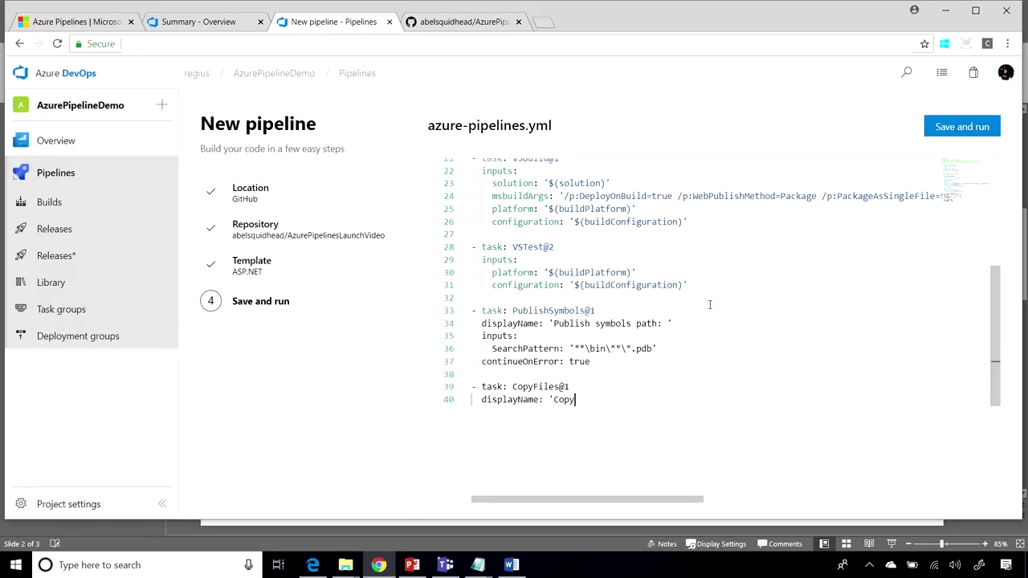
type(" Files to: $(build.artifactstagingdirectory)'   inputs:     SourceFolder: '$(build.sourcesdirectory)'     Contents: |      **\\bin\\$(BuildConfiguration)\\**      src\\*.testsettings     TargetFolder: '$(build.artifactstagingdirectory)'   condition: succeededOrFailed()  - task: PublishBuildArtifacts@1   displayName: 'Publish Artifact: drop'   inputs:     PathtoPublish: '$(build.artifactstagingdirectory)'   condition: succeededOrFailed()")
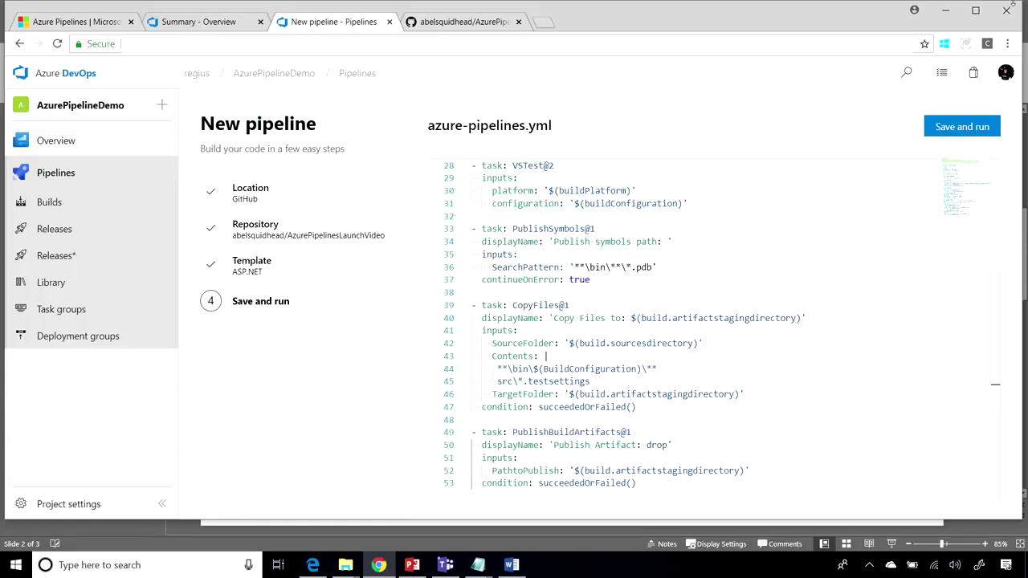
left_click(963, 126)
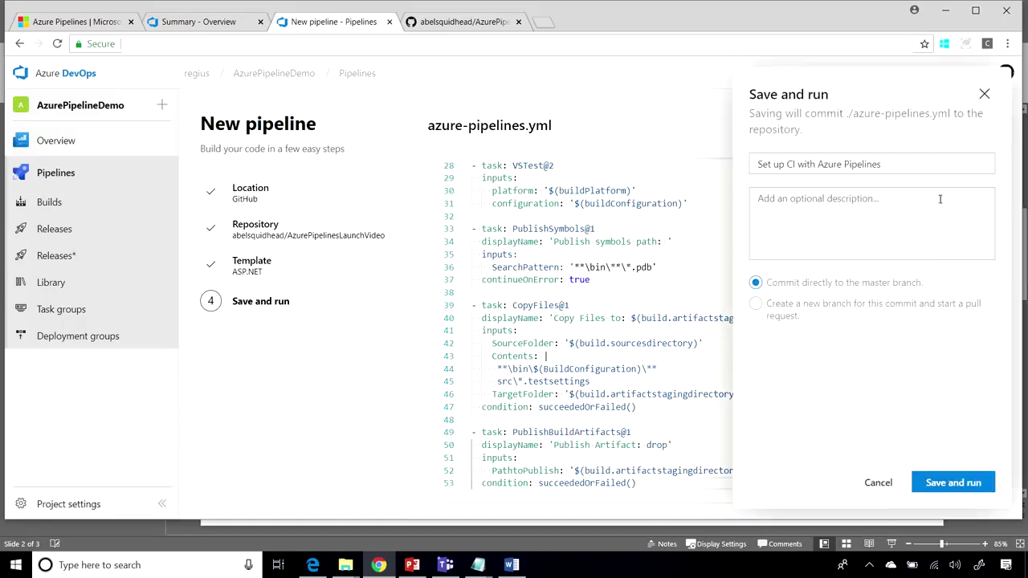
left_click(947, 482)
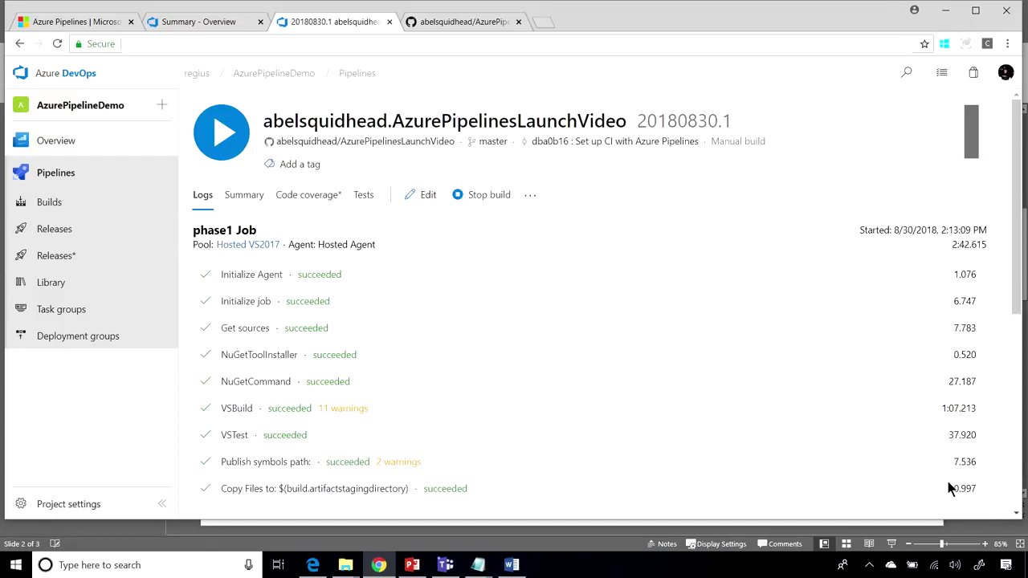
- Examine the build's summary, including its published artifacts, warnings and pipeline status
left_click(245, 201)
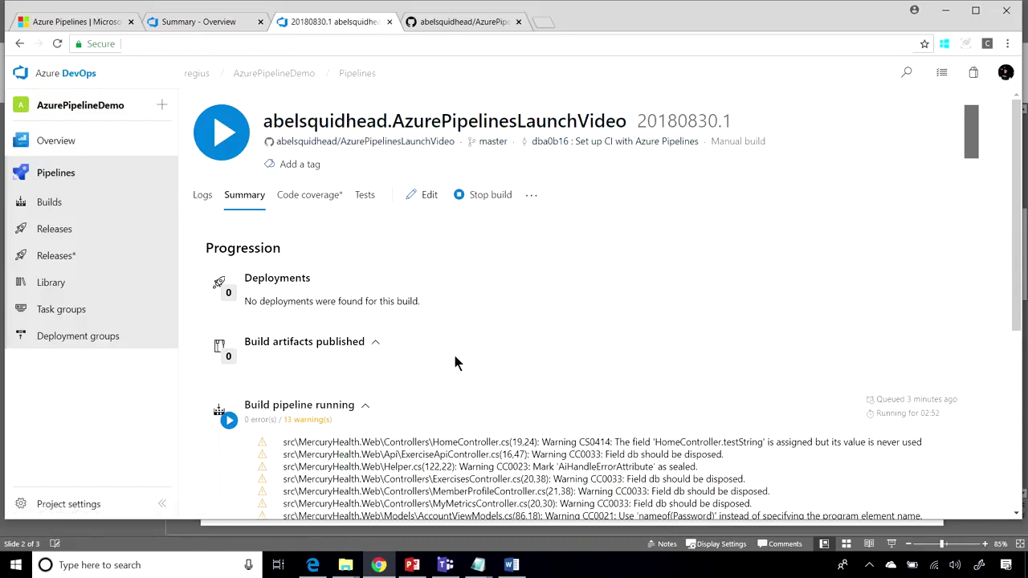
scroll(455, 353, "down", 2)
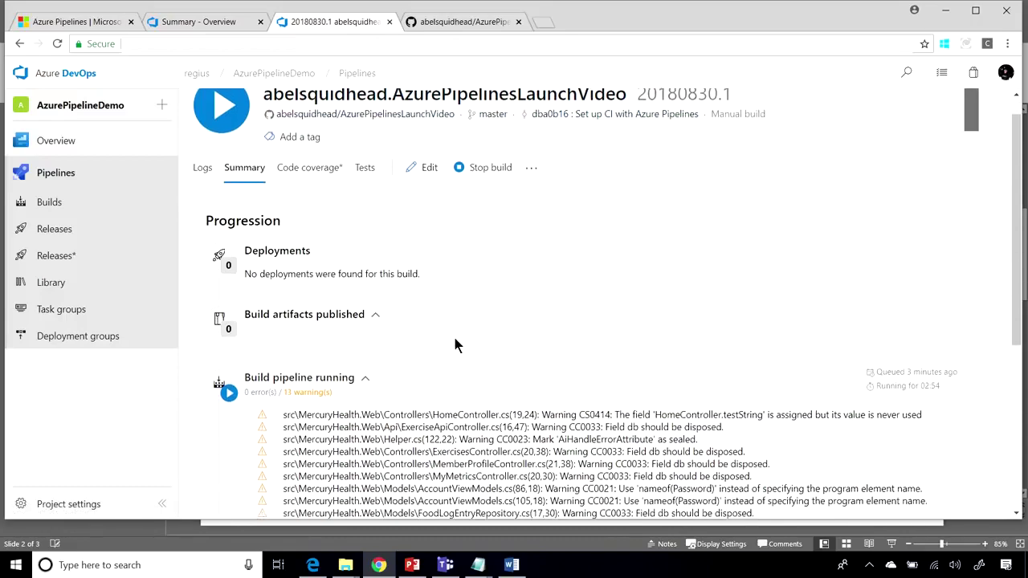
scroll(454, 341, "up", 1)
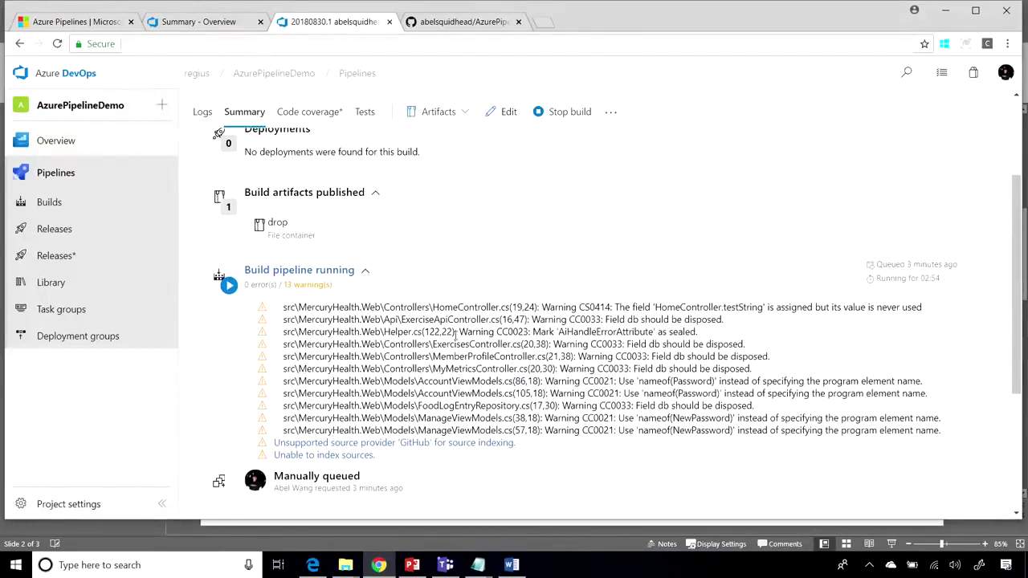
scroll(455, 335, "up", 2)
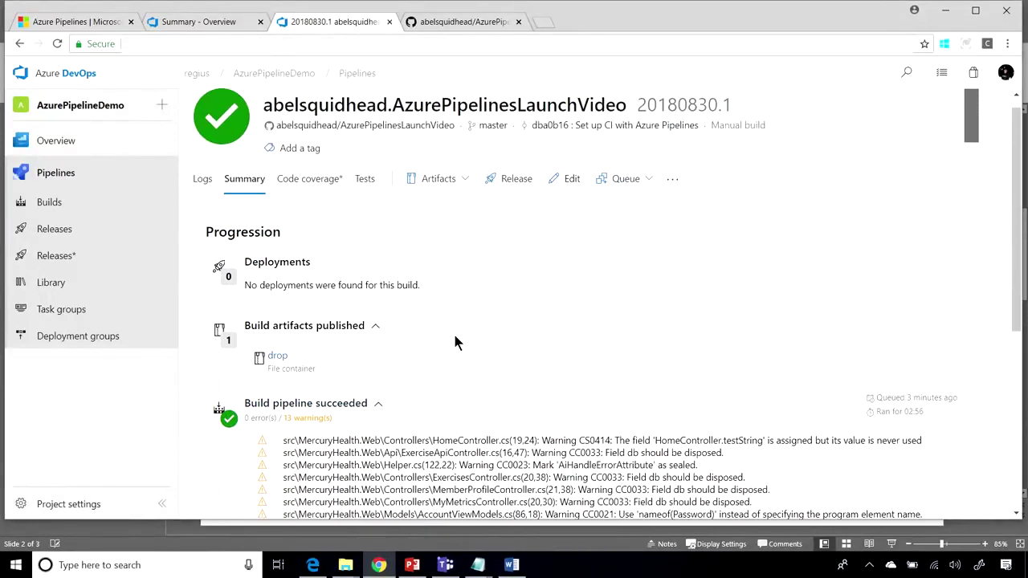
scroll(455, 343, "up", 1)
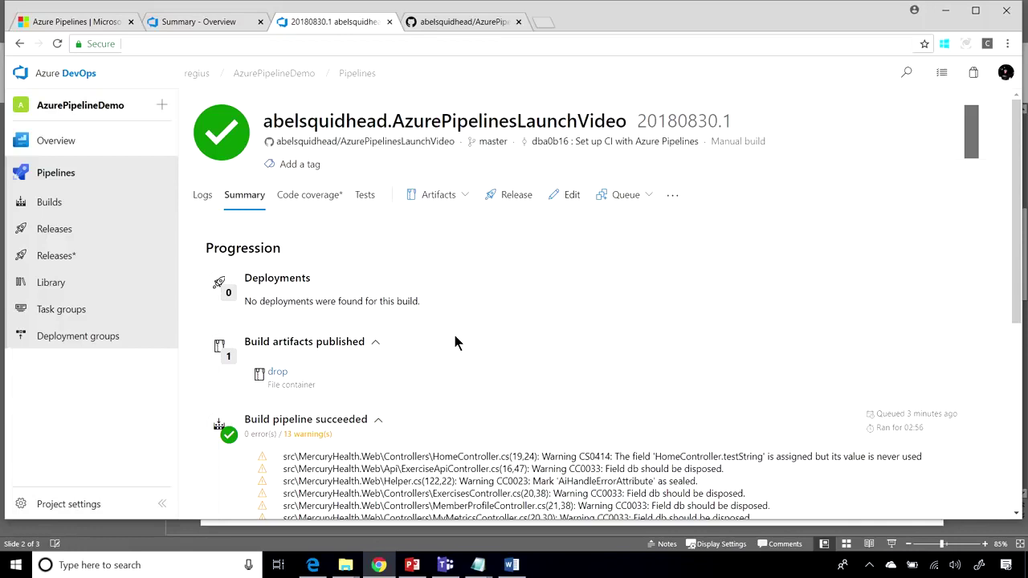
- Create a release pipeline from the build with the Azure App Service deployment template and name its stage Staging
left_click(498, 206)
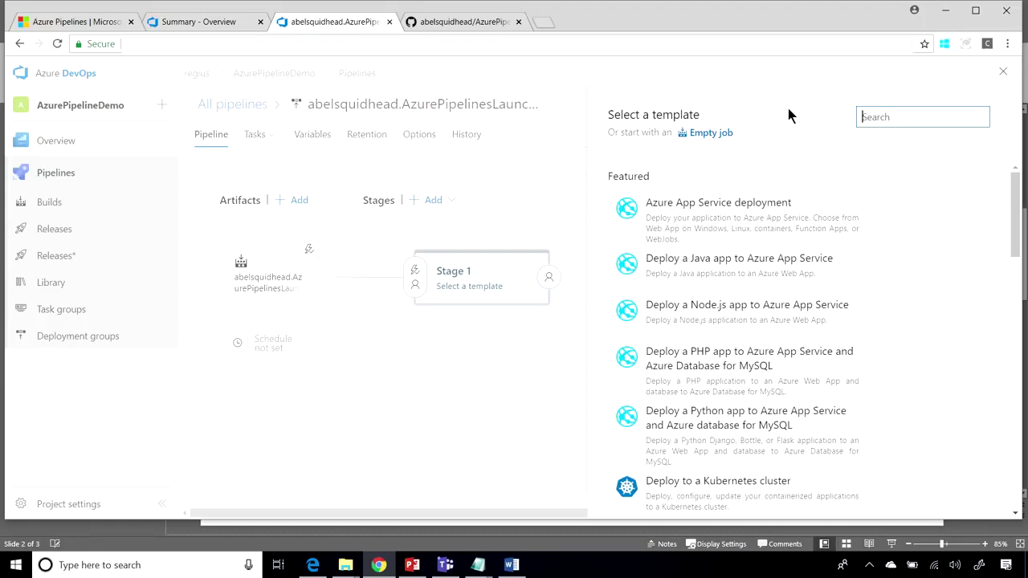
left_click(753, 215)
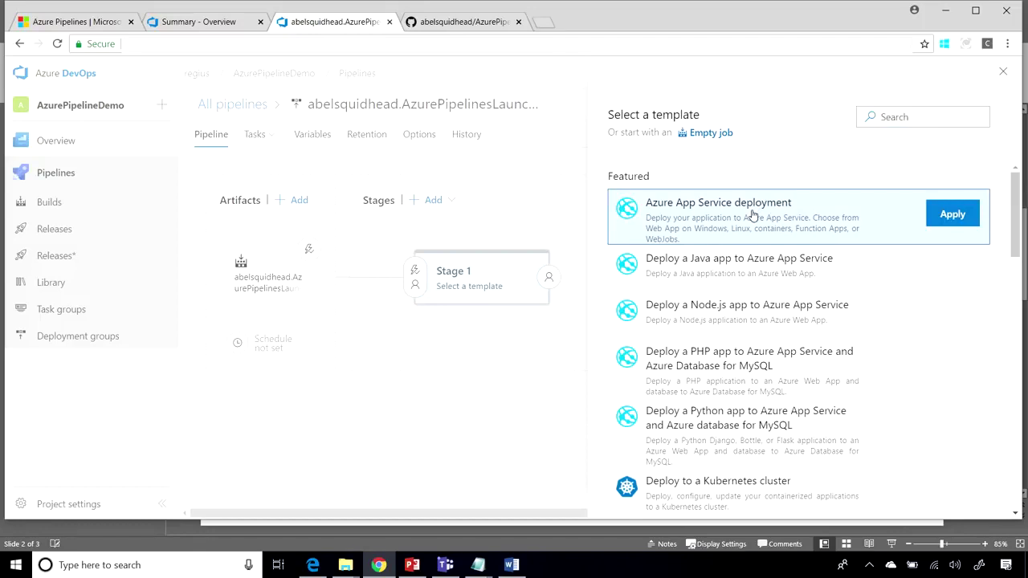
left_click(966, 221)
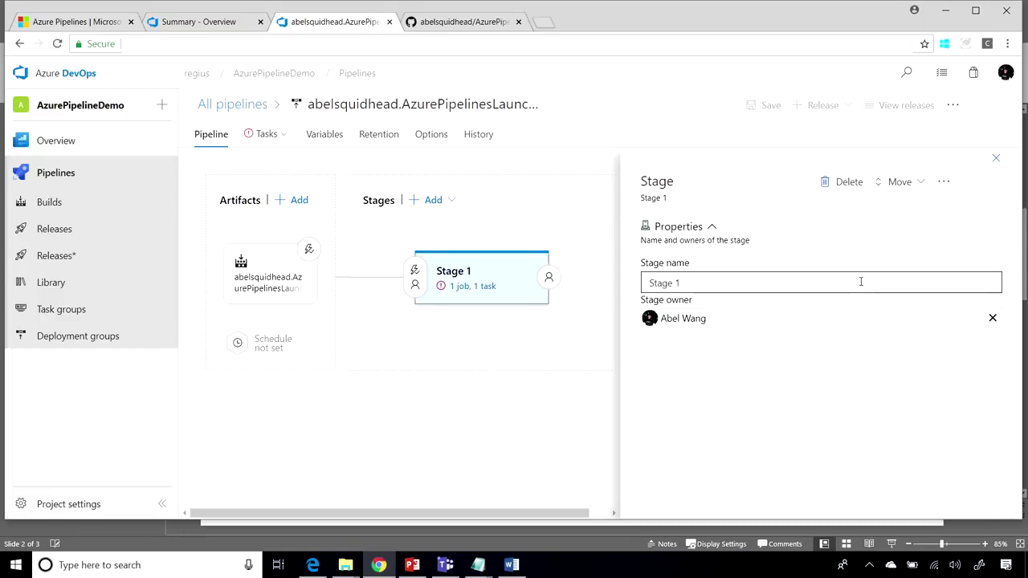
left_click_drag(785, 276, 627, 283)
type("Staging")
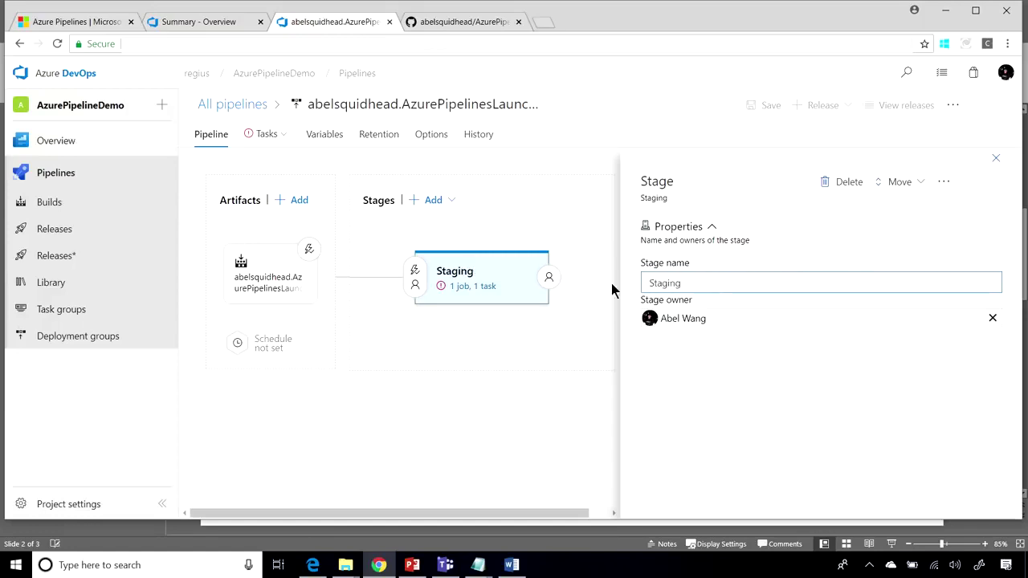
- Authorize AbelSubscription as the Staging stage's Azure subscription and set its app service name to AbelAzureDevOpsLaunch
left_click(467, 286)
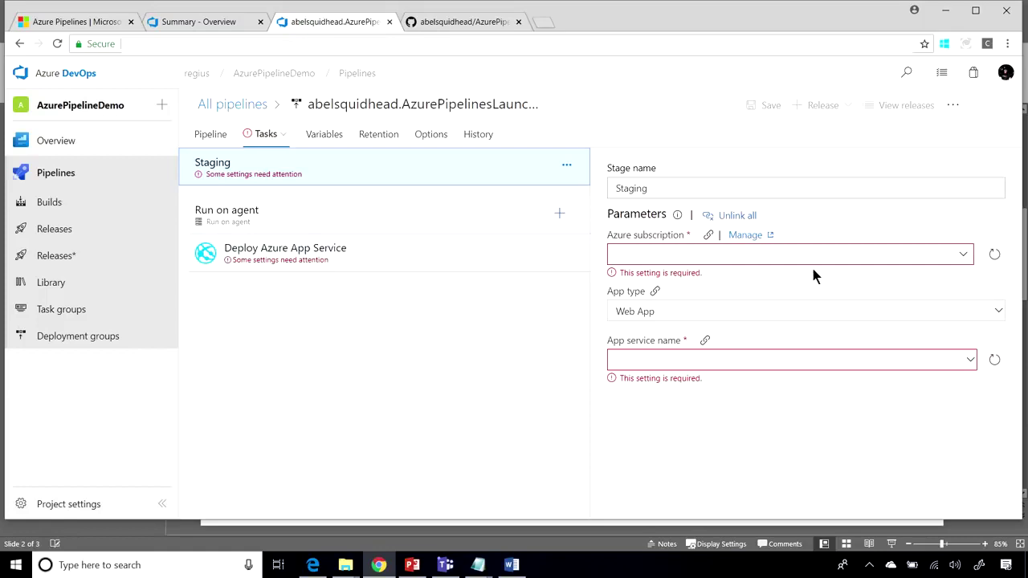
left_click(962, 255)
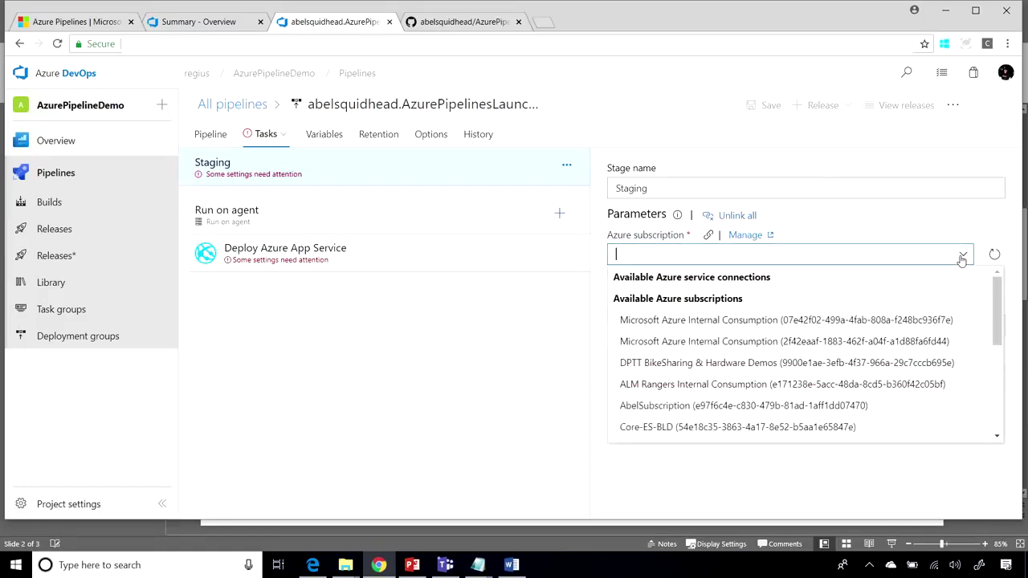
left_click(759, 405)
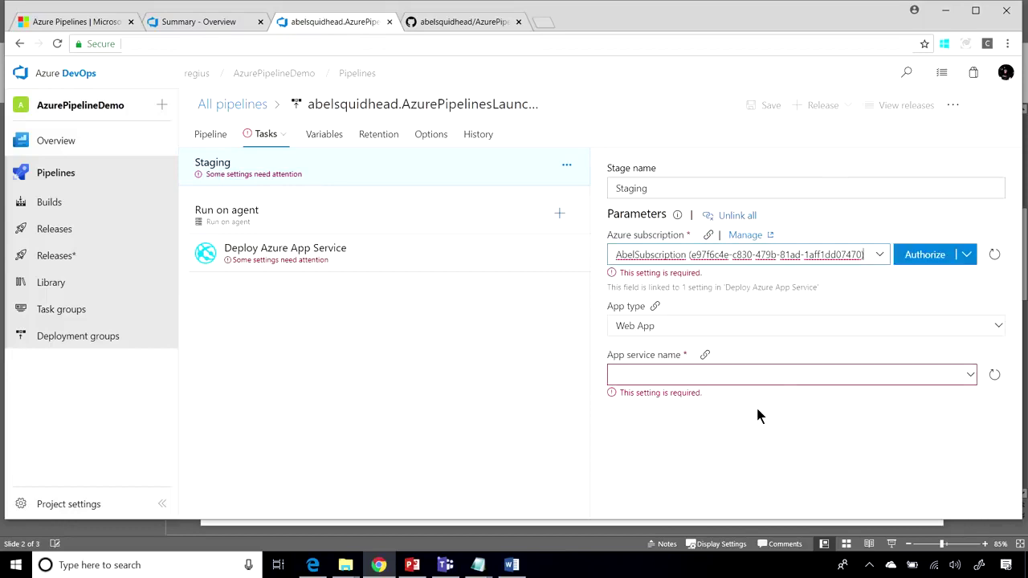
left_click(921, 255)
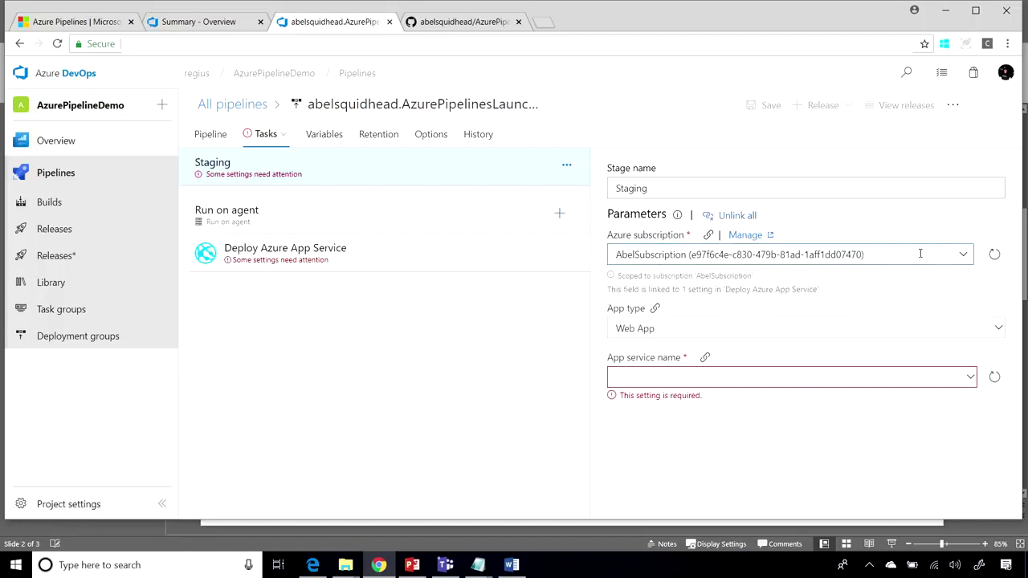
left_click(969, 378)
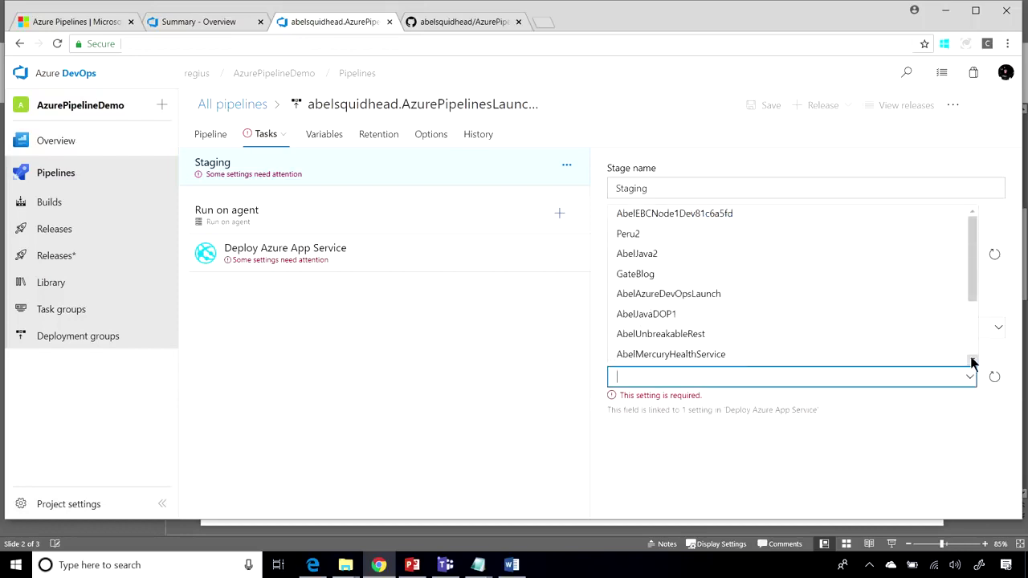
left_click(711, 294)
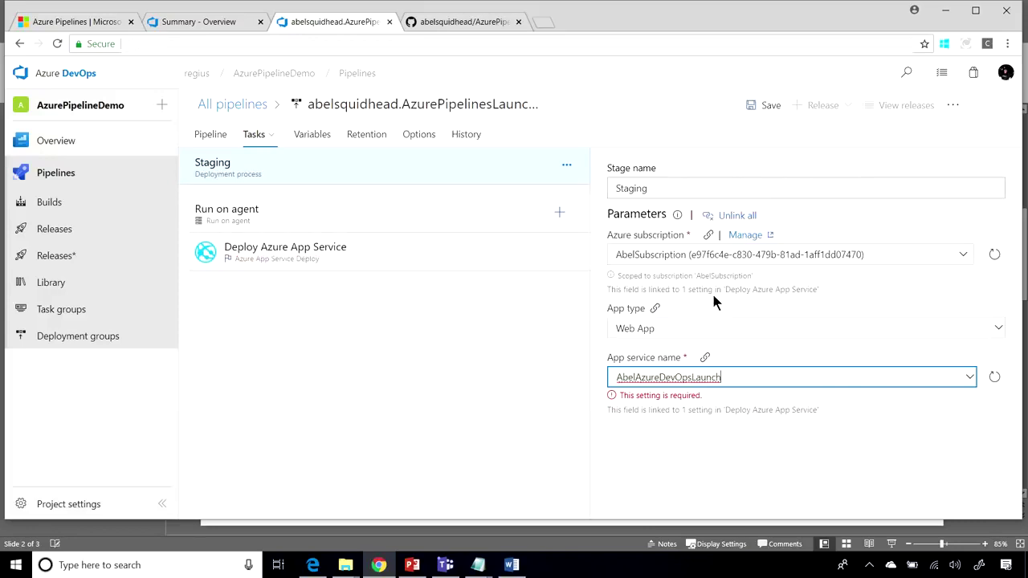
- Set the Staging stage's Deploy Azure App Service task to deploy to the Staging slot in resource group AbelAzureDevOpsLaunchRG
left_click(419, 254)
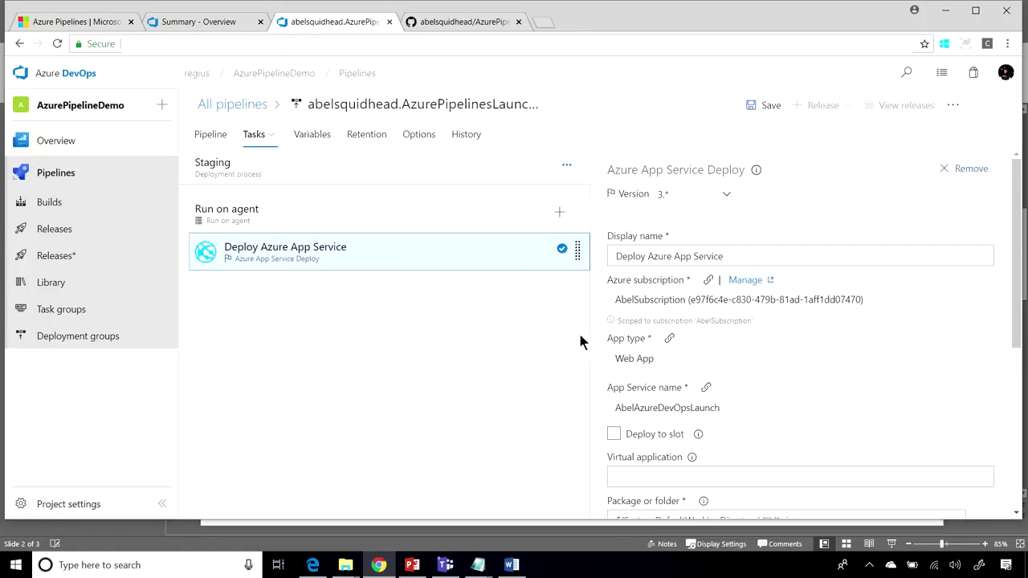
left_click(614, 434)
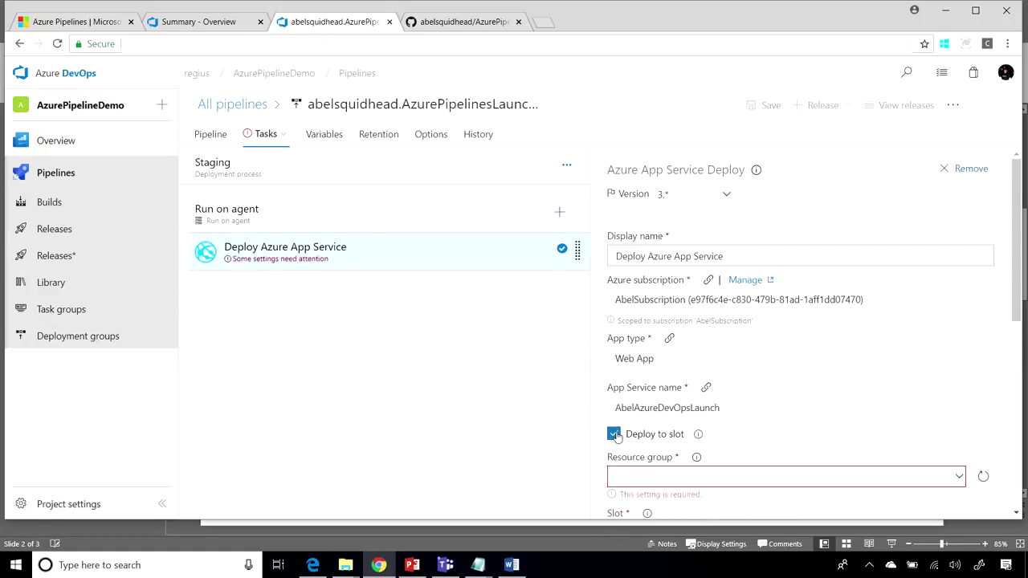
left_click(959, 477)
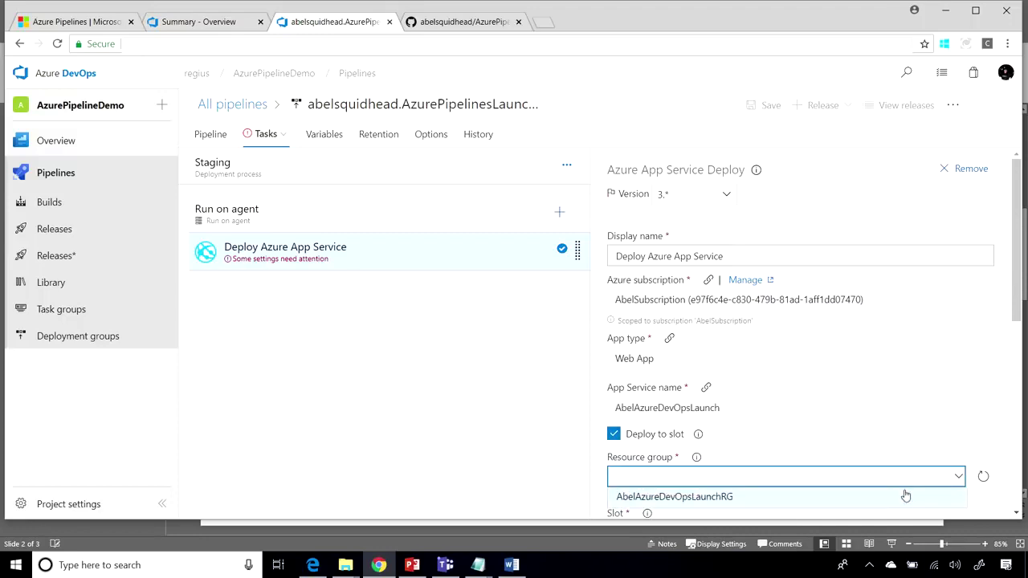
left_click(896, 496)
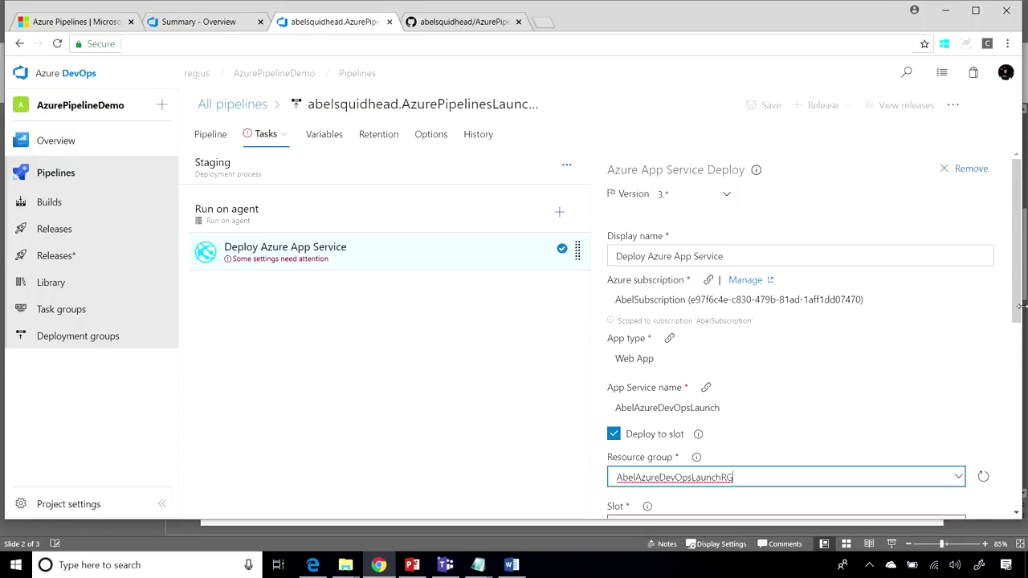
left_click_drag(1016, 319, 1015, 367)
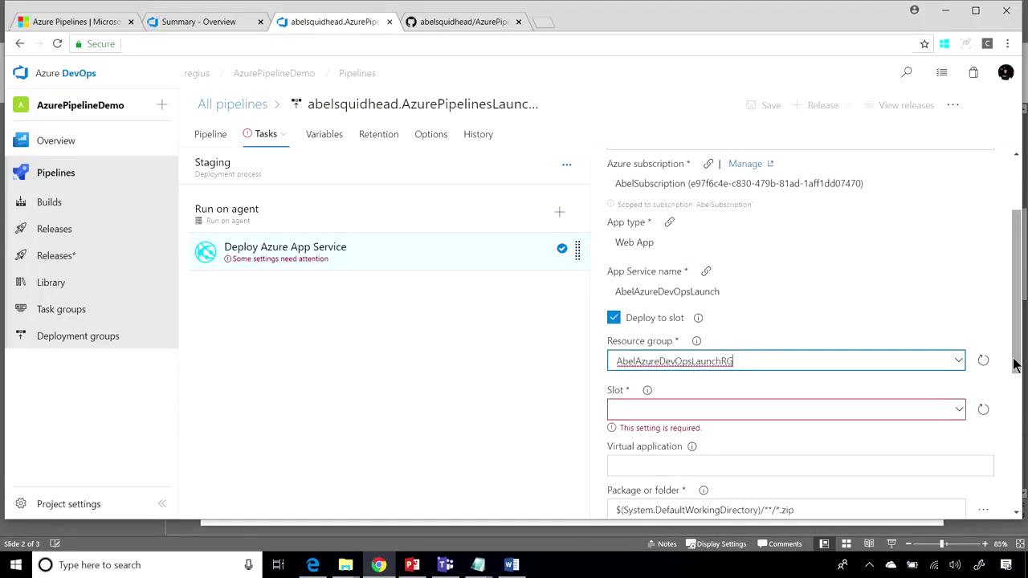
left_click(958, 411)
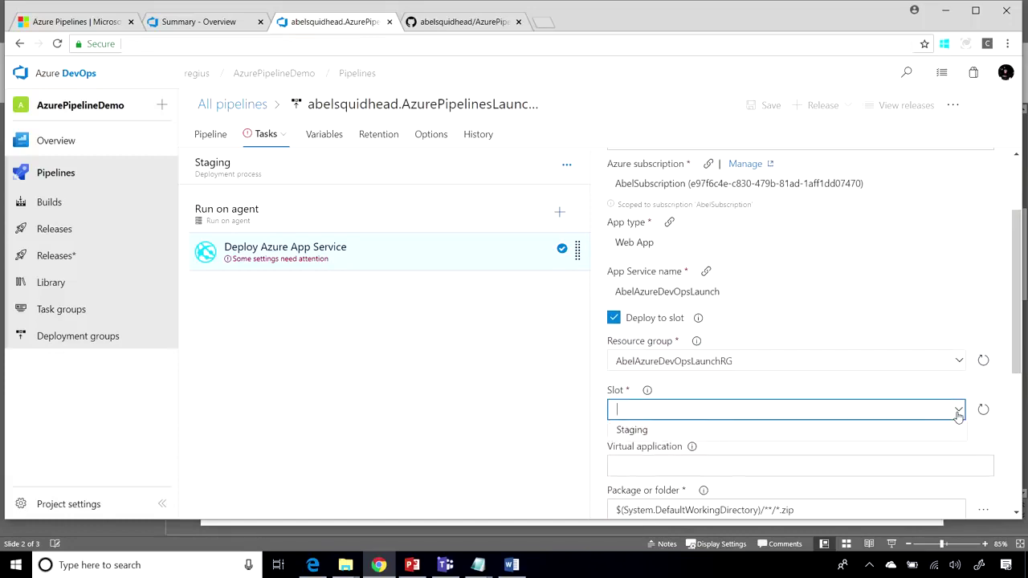
left_click(883, 434)
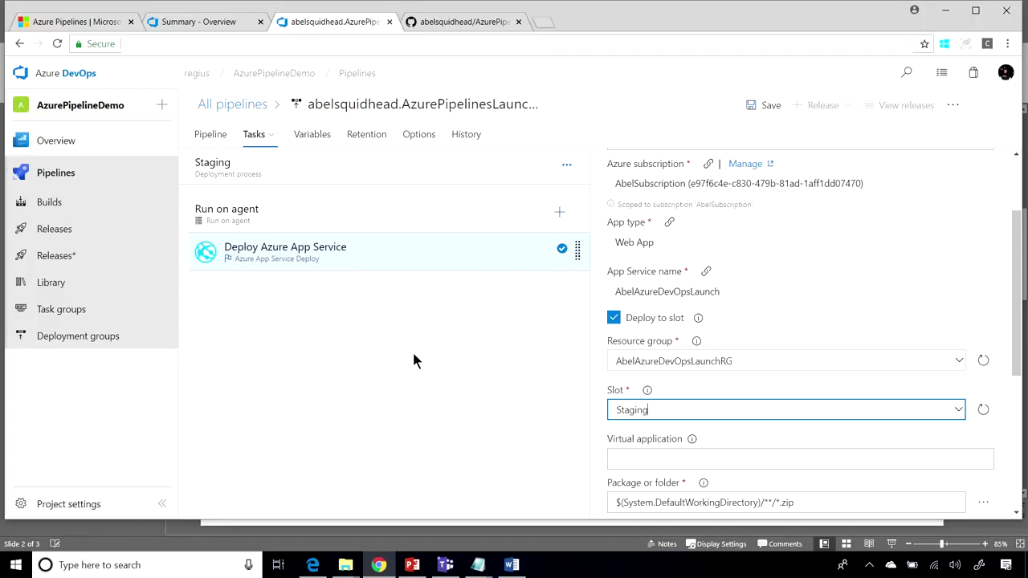
- Browse the tasks that can be added to the Staging stage's agent job, including those offered in the Marketplace
left_click(558, 217)
left_click(558, 215)
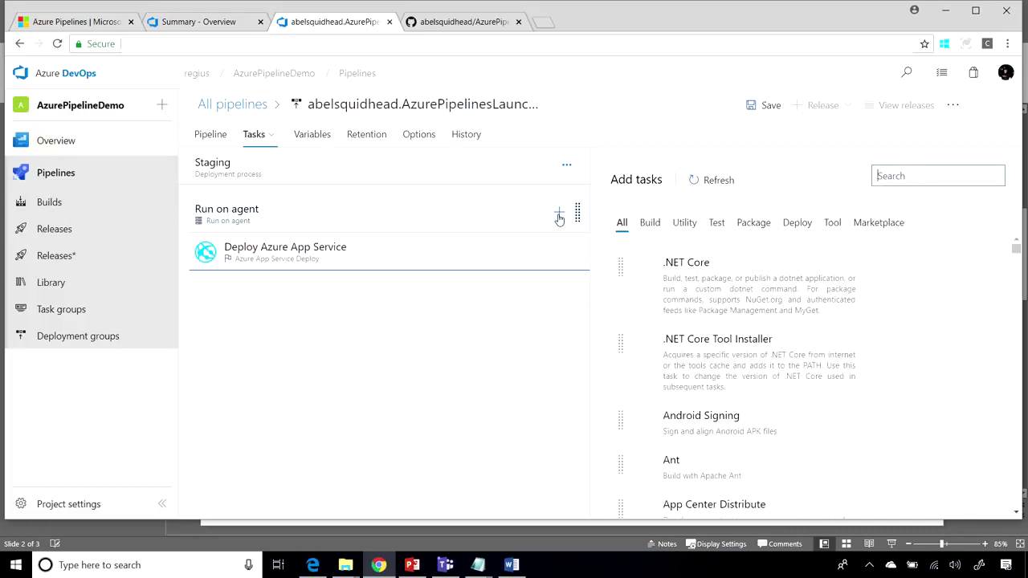
mouse_move(755, 337)
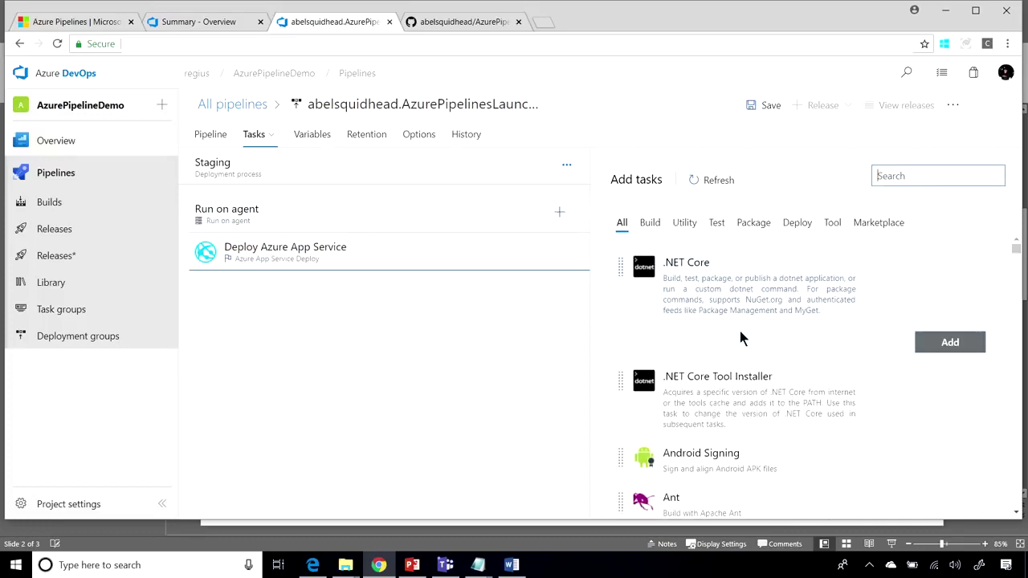
scroll(740, 331, "down", 3)
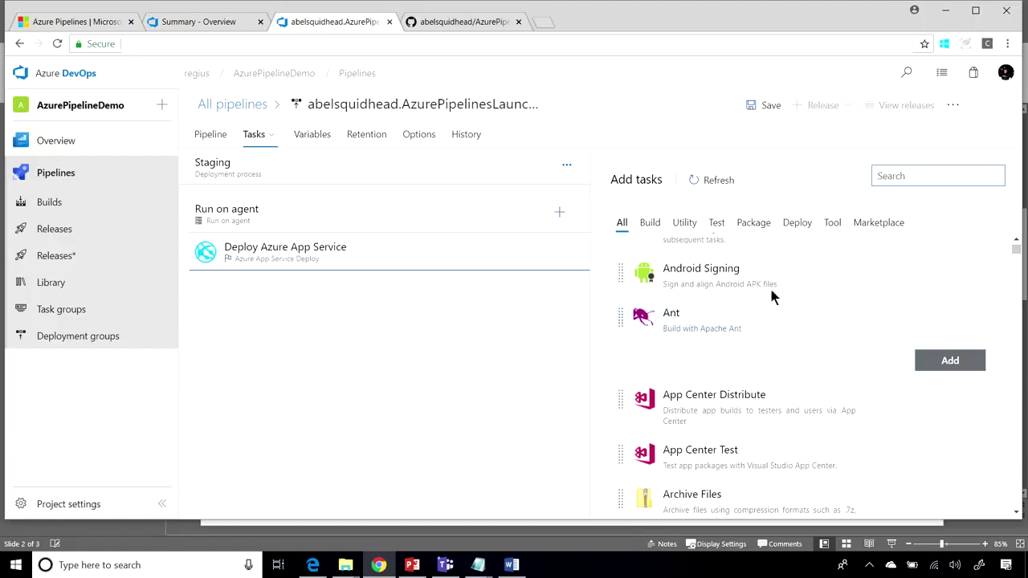
left_click(865, 224)
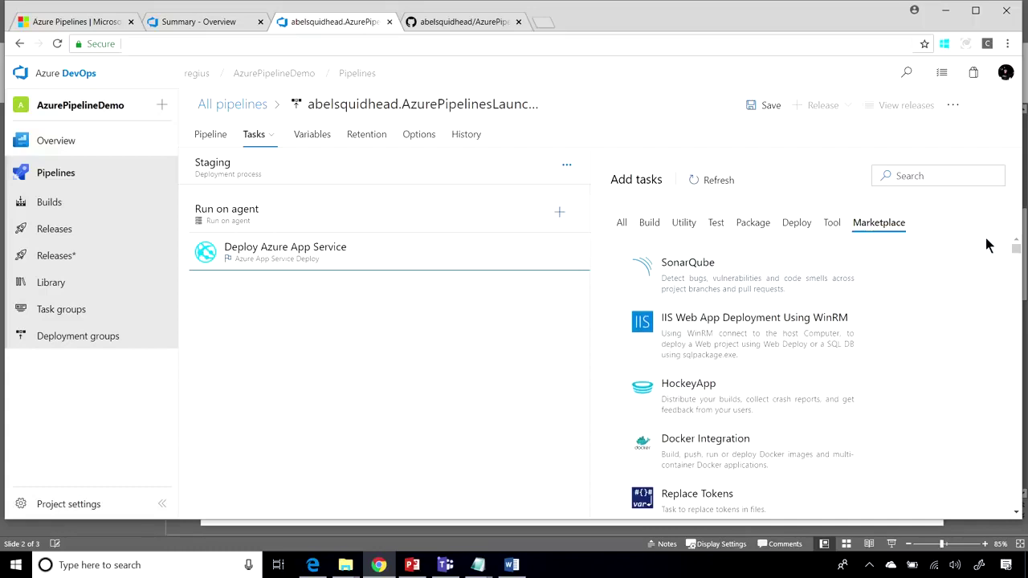
left_click_drag(1016, 251, 1004, 340)
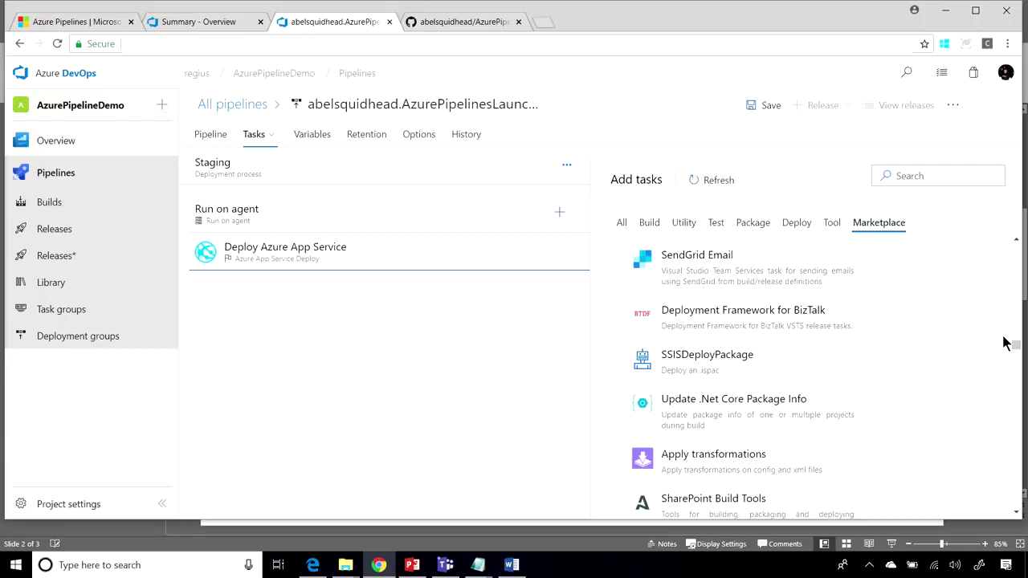
- Enable post-deployment approvals on the Staging stage and add the stage owner as approver
left_click(213, 134)
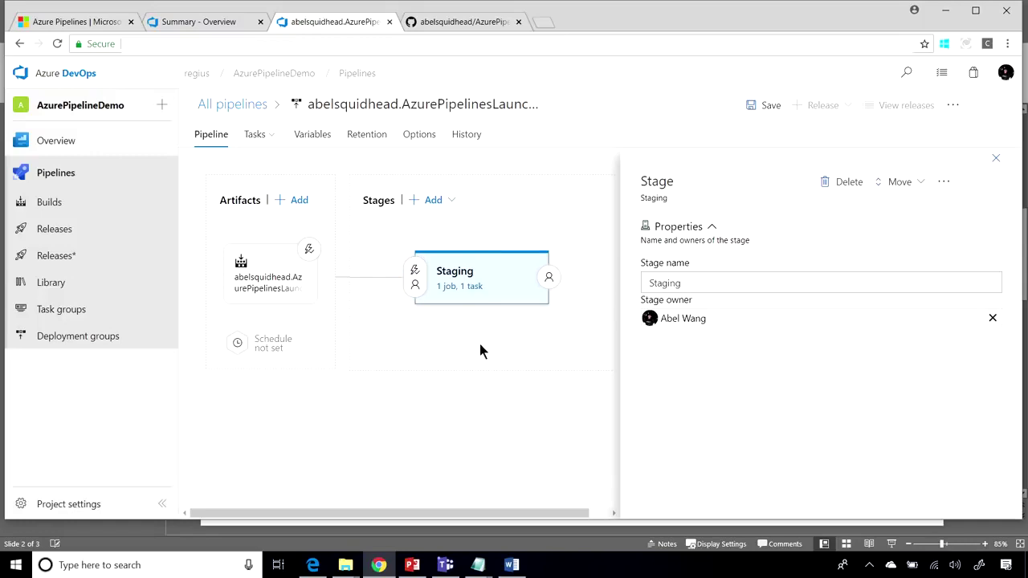
mouse_move(471, 343)
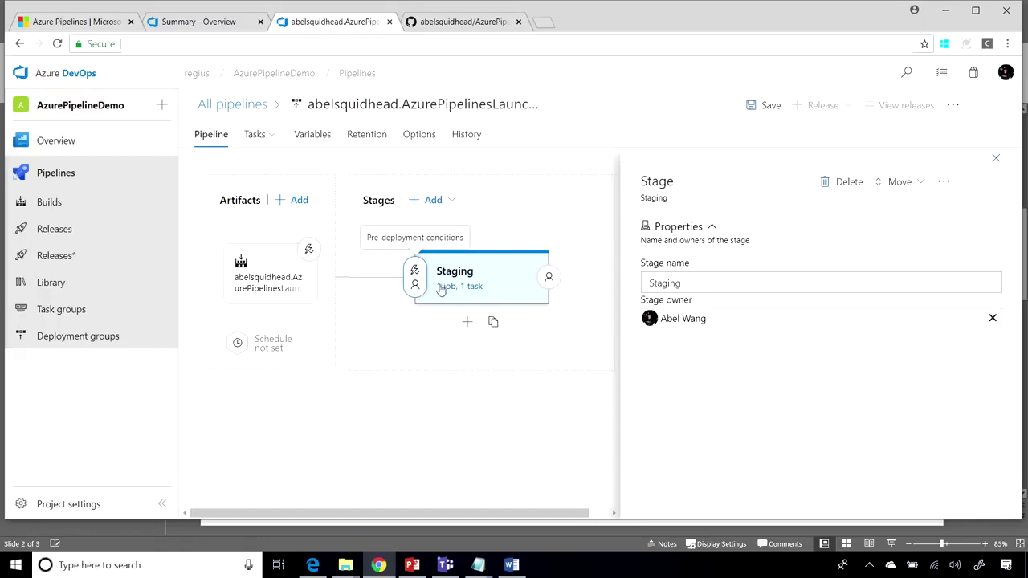
left_click(549, 280)
left_click(939, 229)
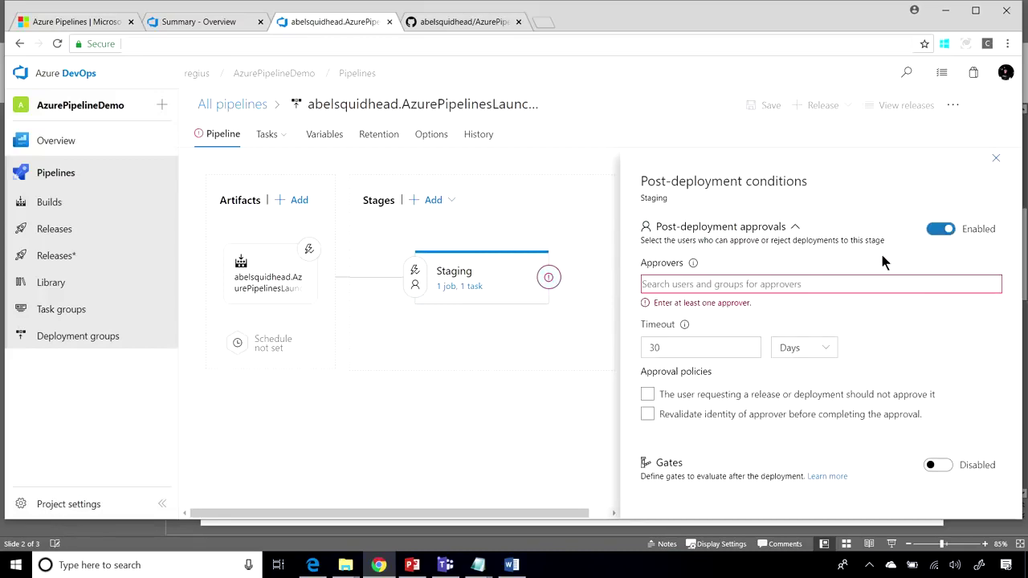
left_click(846, 282)
type("abel")
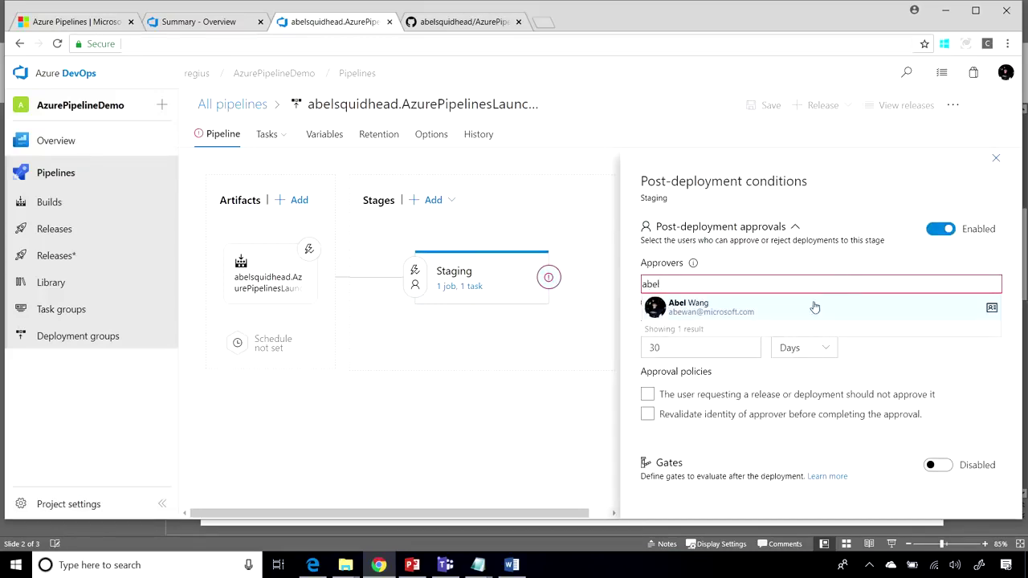
left_click(792, 310)
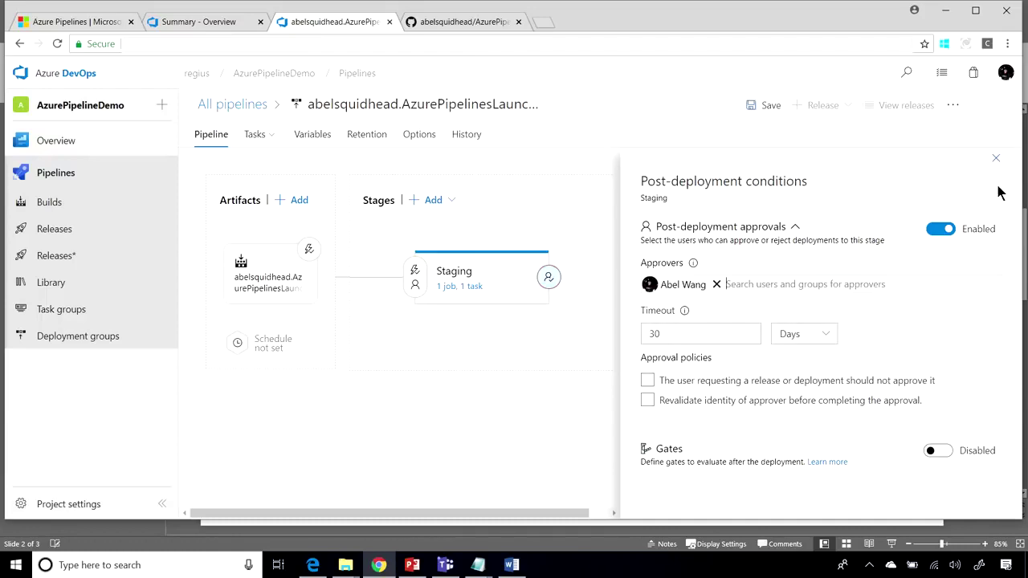
left_click(995, 159)
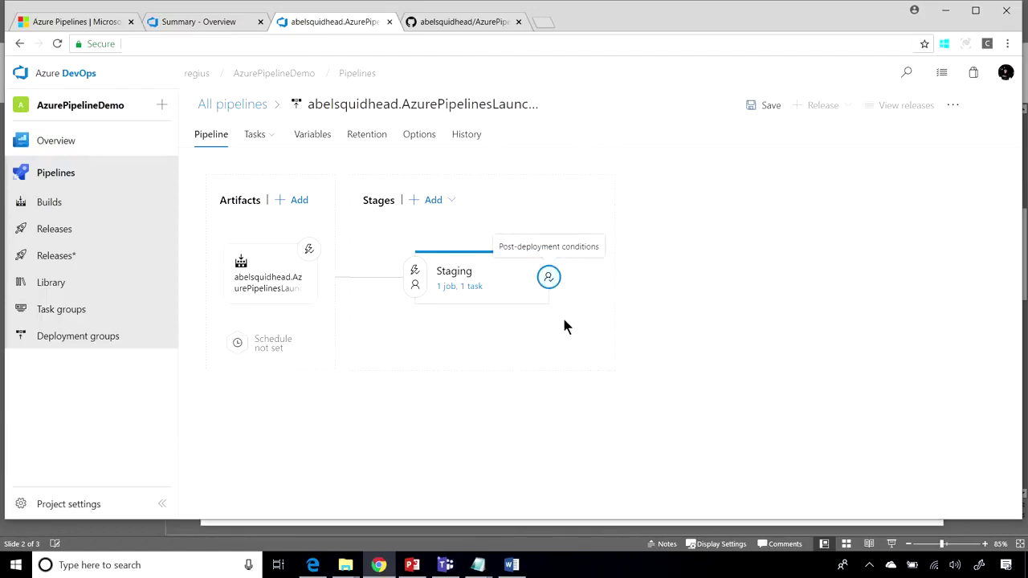
- Clone the Staging stage and name the copy Production
left_click(507, 324)
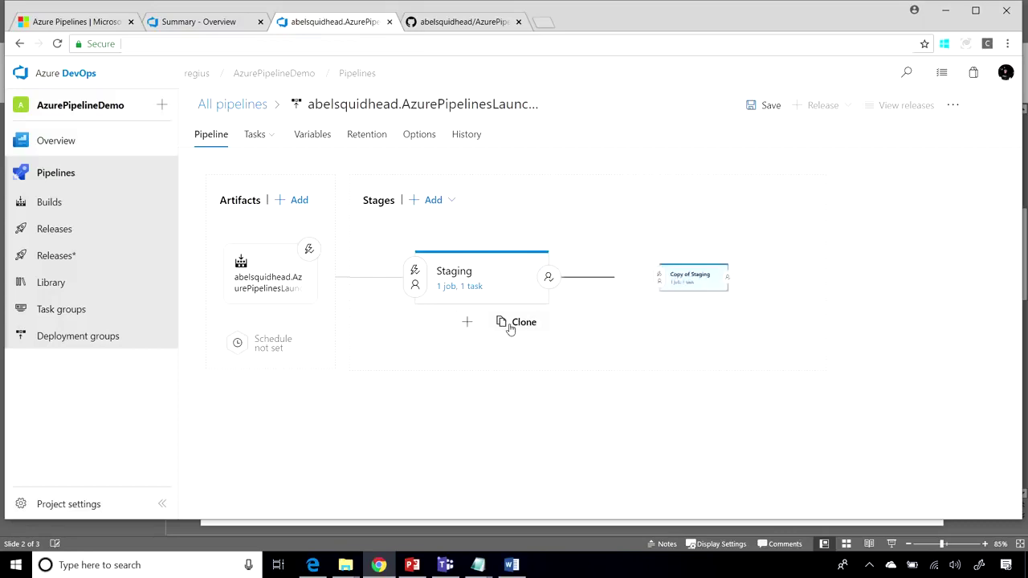
left_click(723, 295)
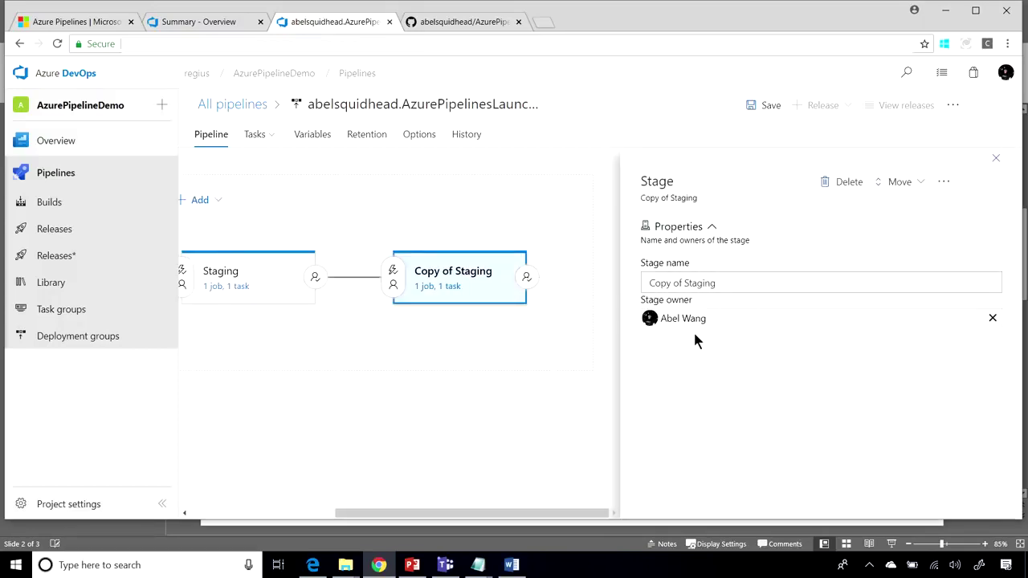
left_click_drag(736, 284, 602, 291)
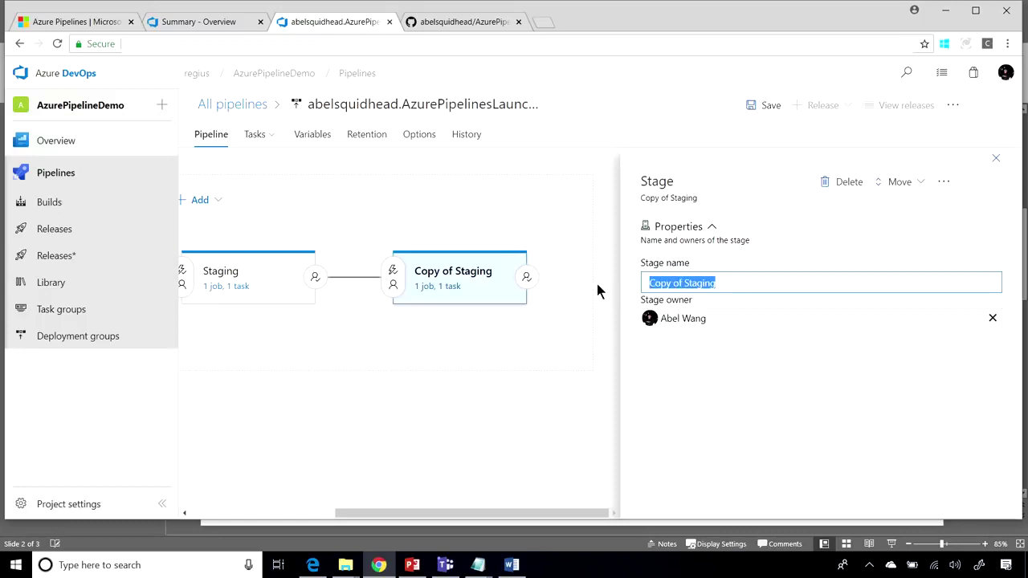
type("Production")
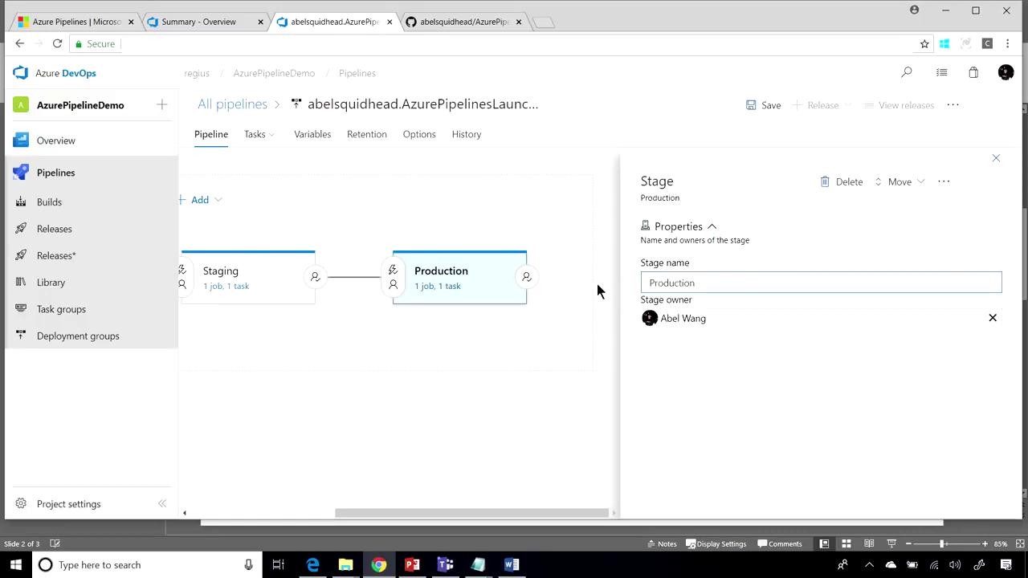
left_click(996, 158)
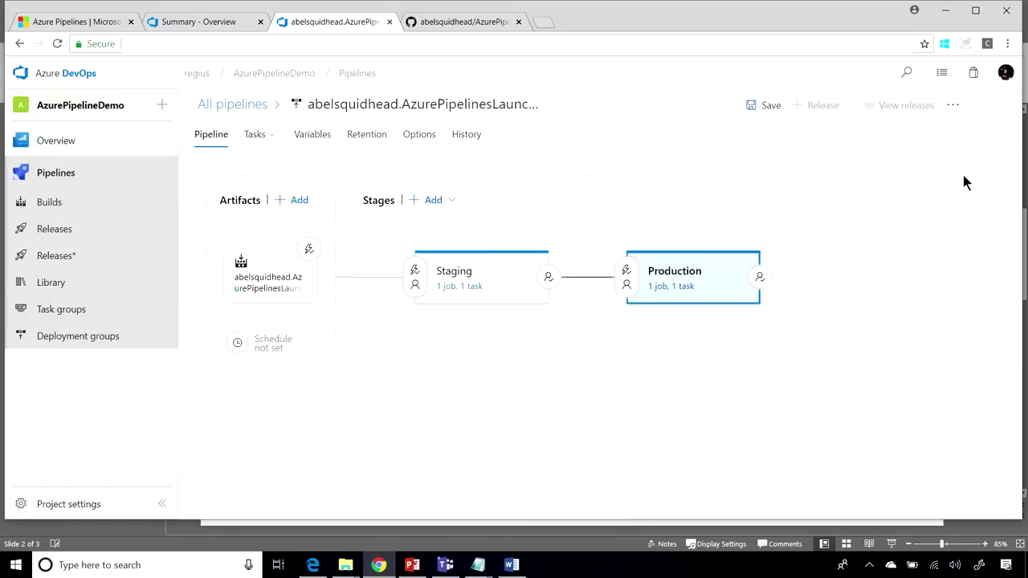
- Turn off Deploy to slot in the Production stage's Deploy Azure App Service task and save the release pipeline in the root folder
left_click(675, 288)
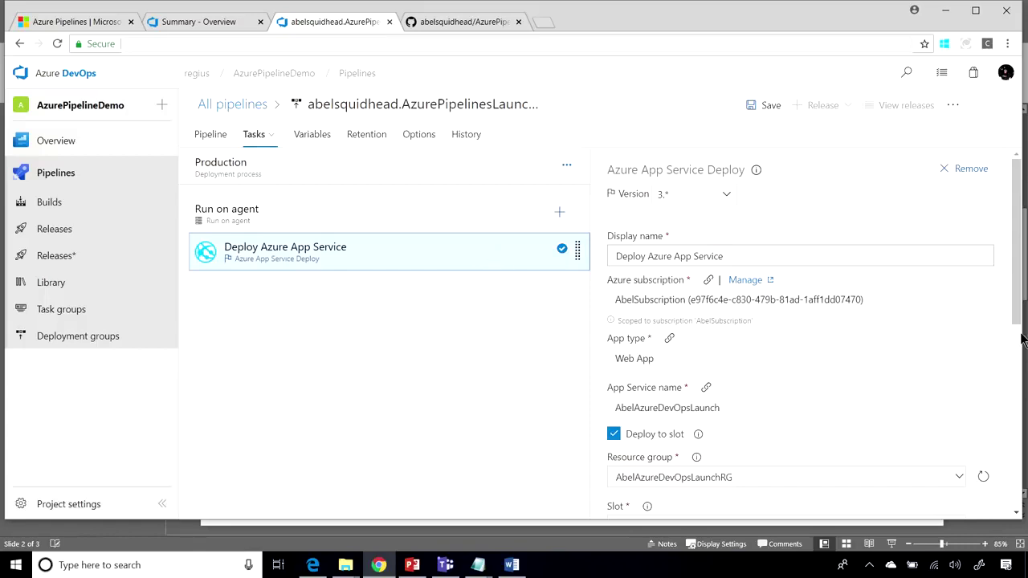
scroll(1018, 301, "down", 2)
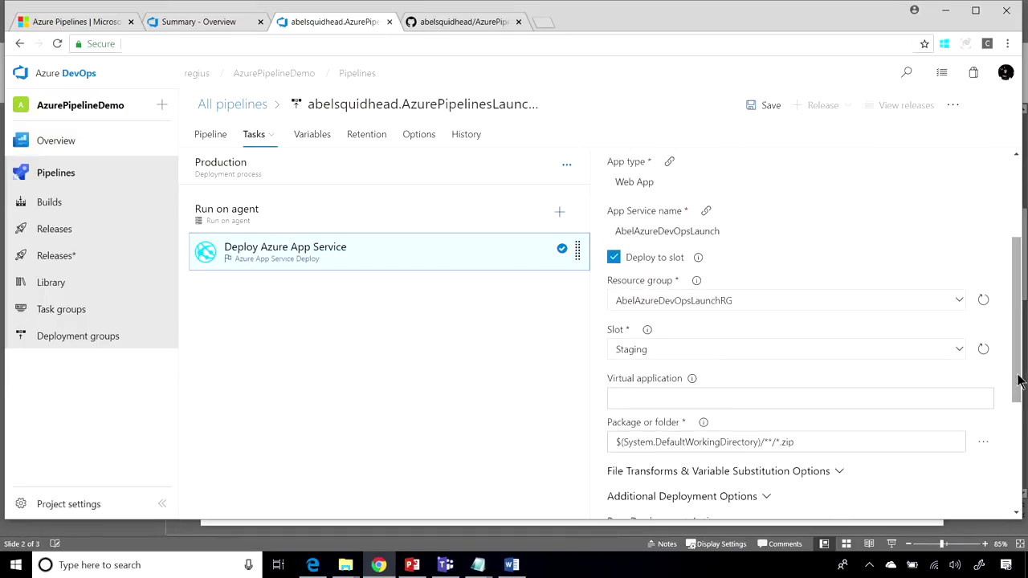
left_click(614, 258)
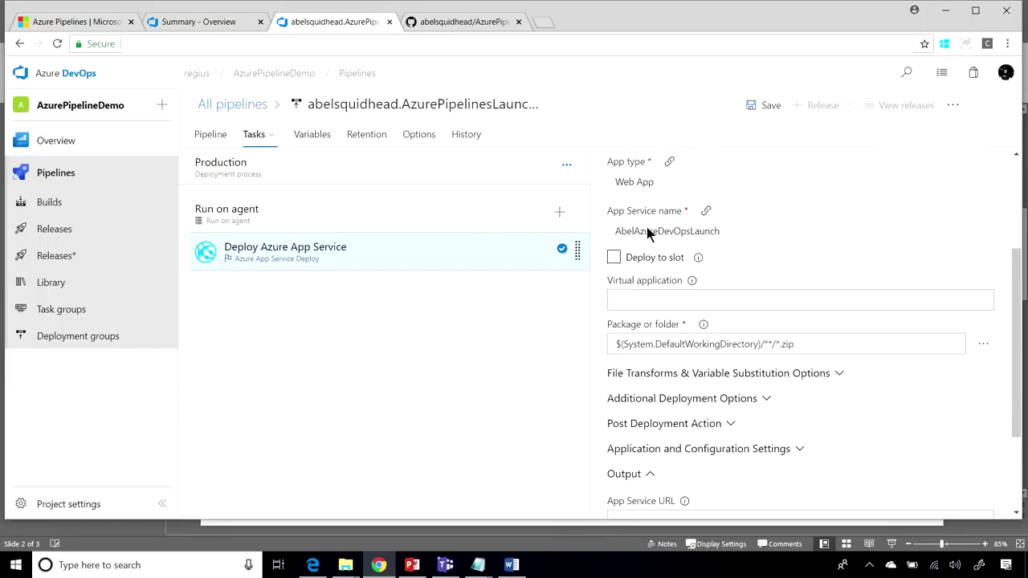
left_click(755, 108)
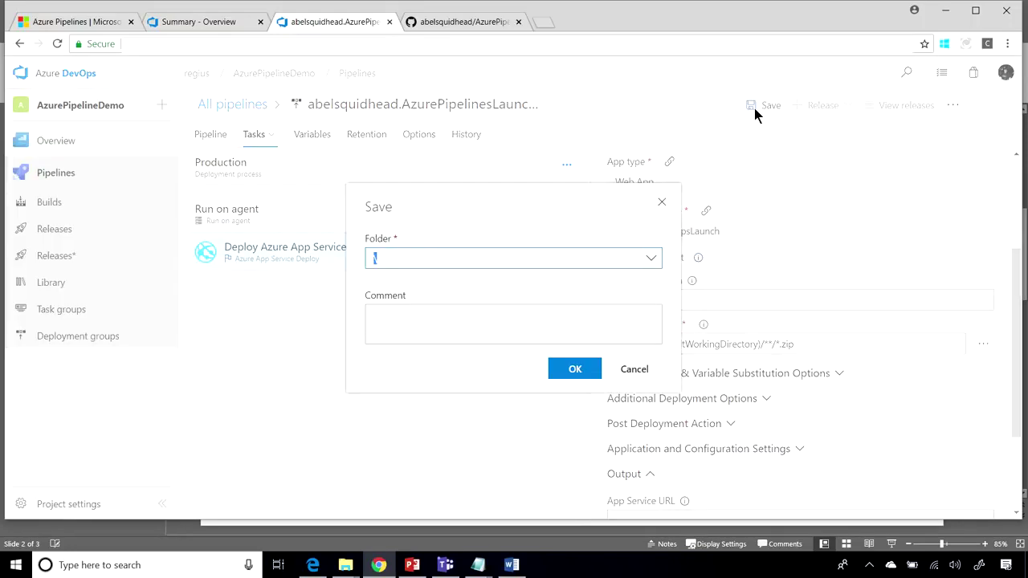
left_click(566, 367)
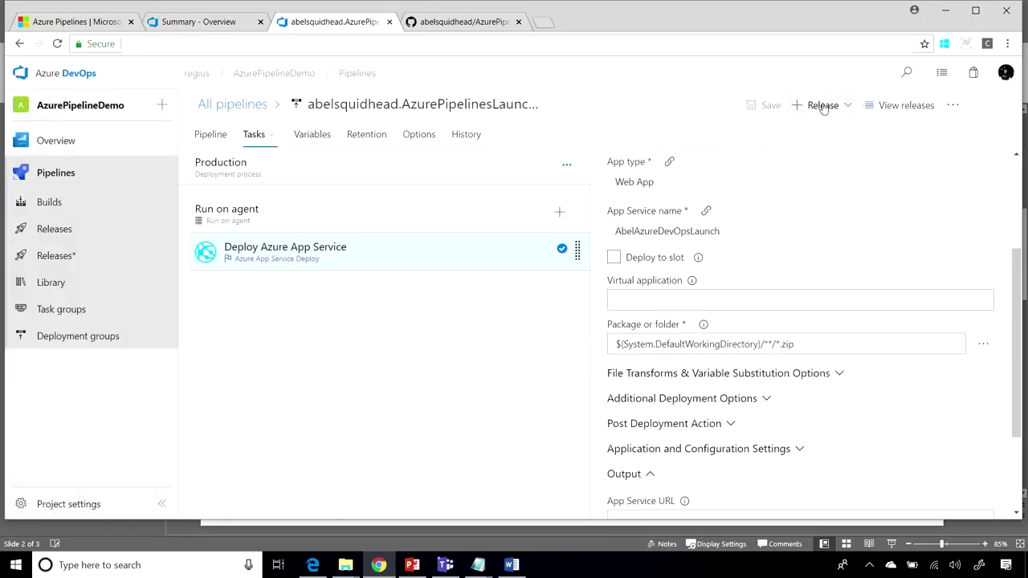
- Create a new release from the saved pipeline and open it to follow its stages
left_click(823, 108)
left_click(808, 135)
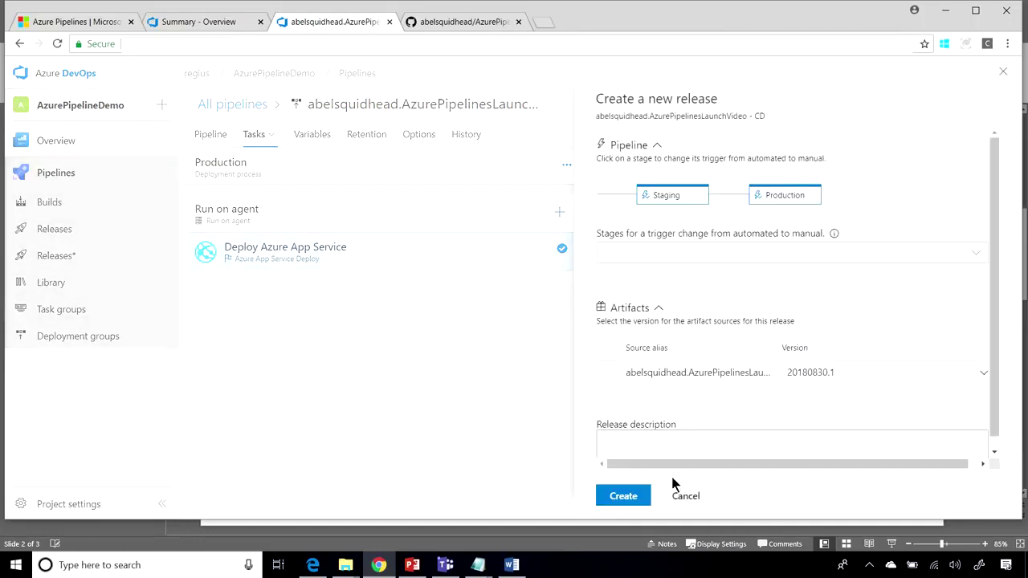
left_click(623, 495)
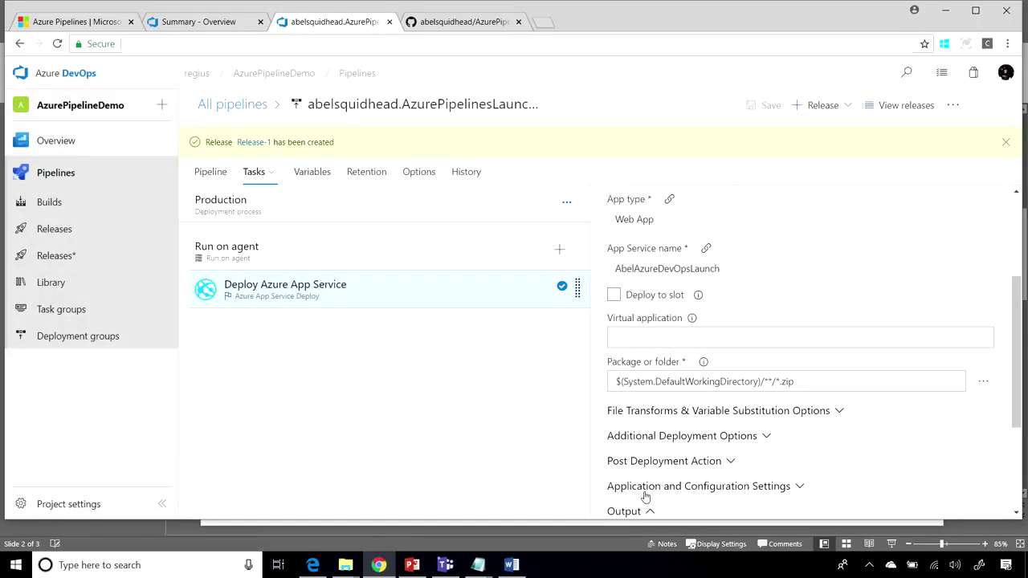
left_click(255, 142)
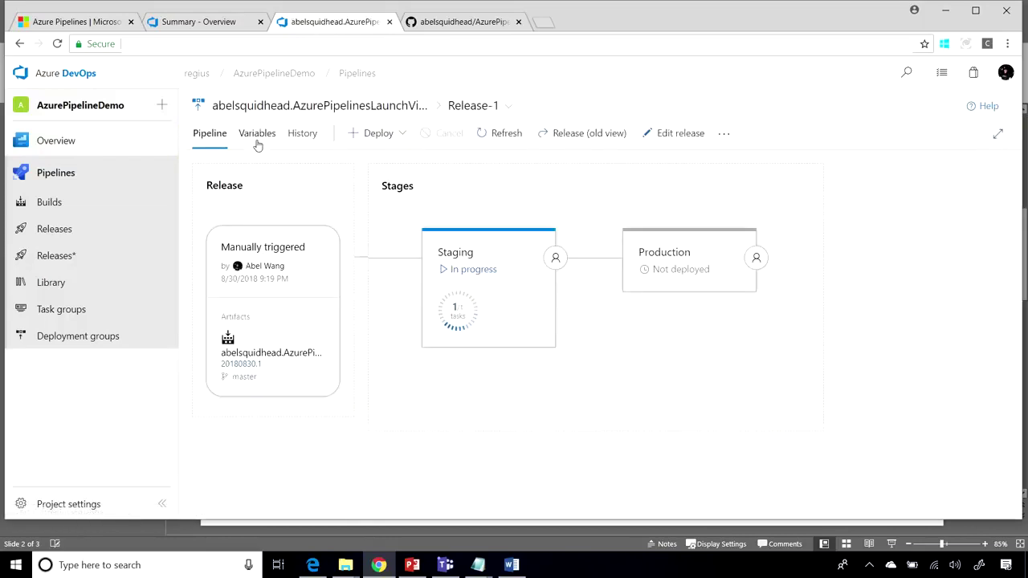